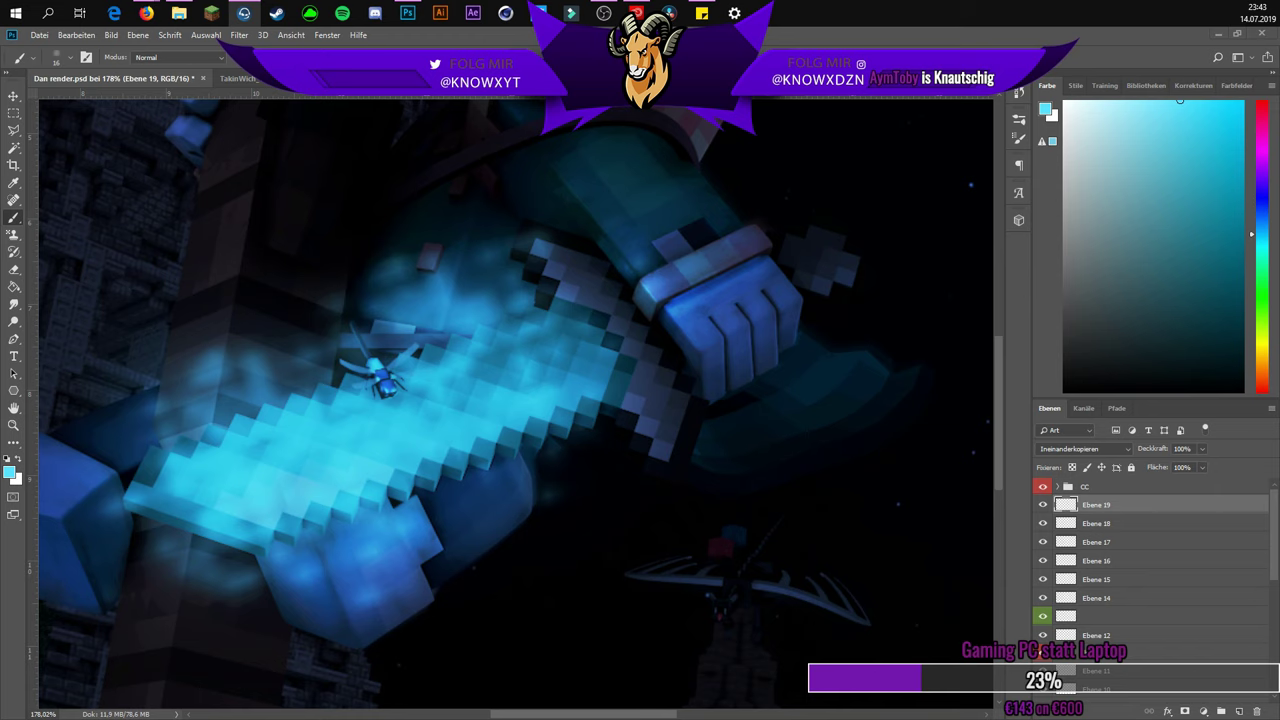
- Bring the TeamSpeak 3 window forward and centre it over the glowing sword render
{"action": "left_click", "coordinate": [243, 13]}
{"action": "left_click_drag", "start_coordinate": [820, 80], "coordinate": [540, 92]}
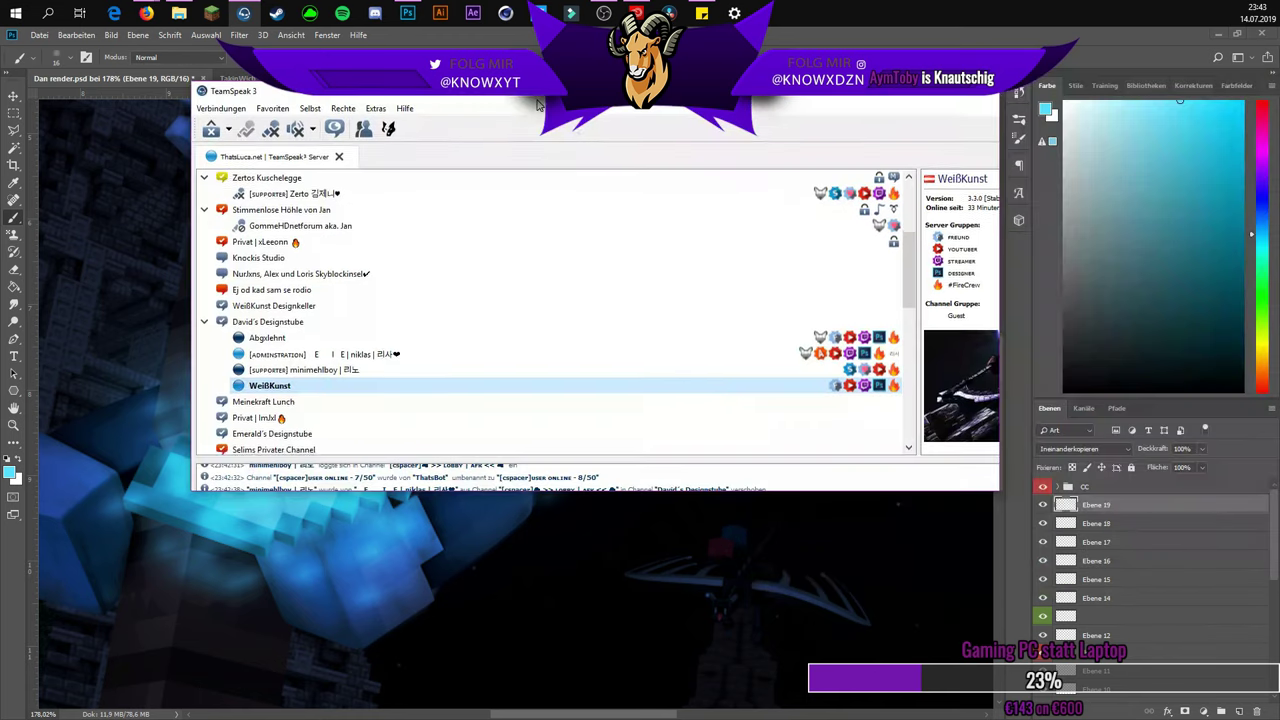
- Join the design channel and resize and reposition the TeamSpeak window
{"action": "double_click", "coordinate": [400, 318]}
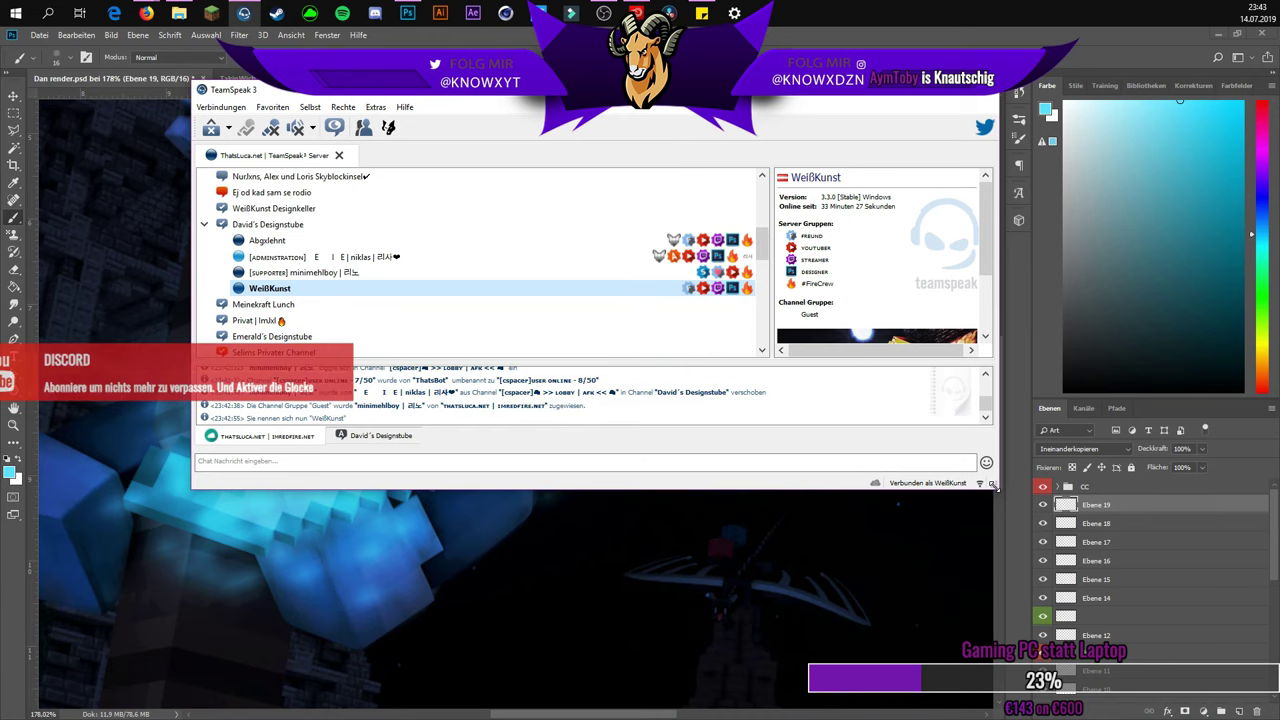
{"action": "left_click_drag", "start_coordinate": [996, 486], "coordinate": [1088, 558]}
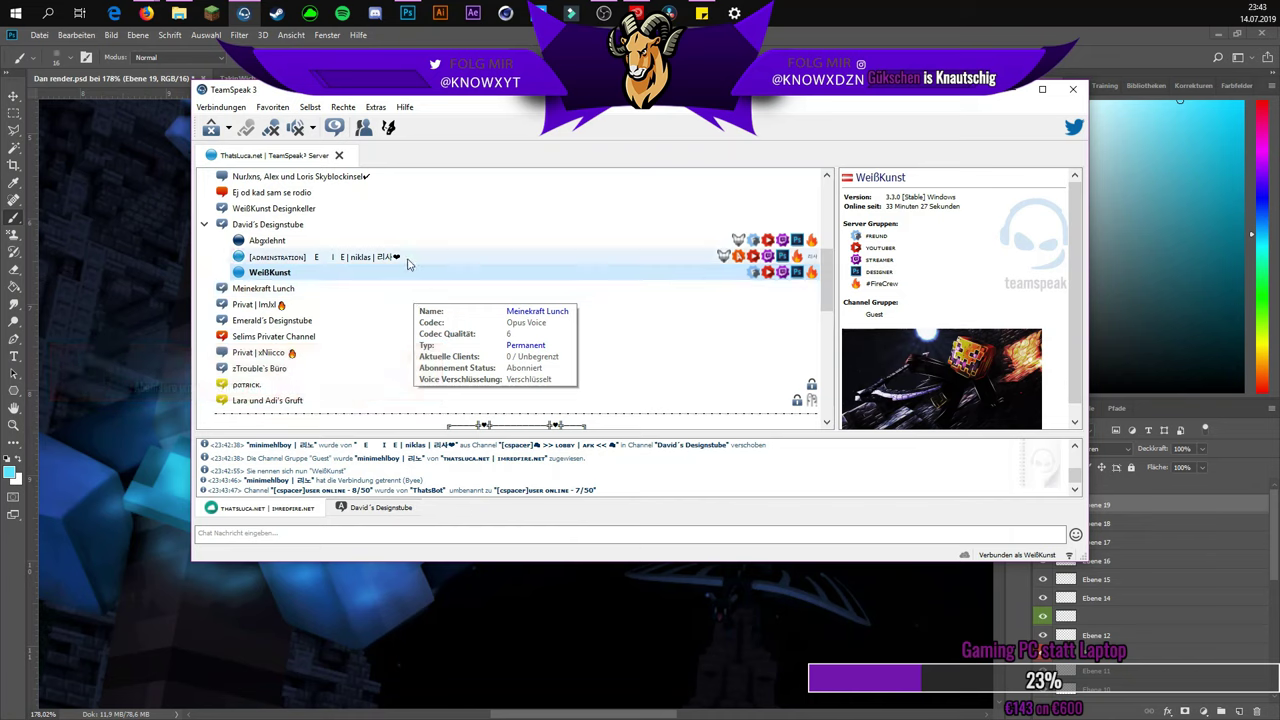
{"action": "double_click", "coordinate": [410, 480]}
{"action": "left_click_drag", "start_coordinate": [1083, 555], "coordinate": [1043, 549]}
{"action": "left_click_drag", "start_coordinate": [620, 106], "coordinate": [707, 146]}
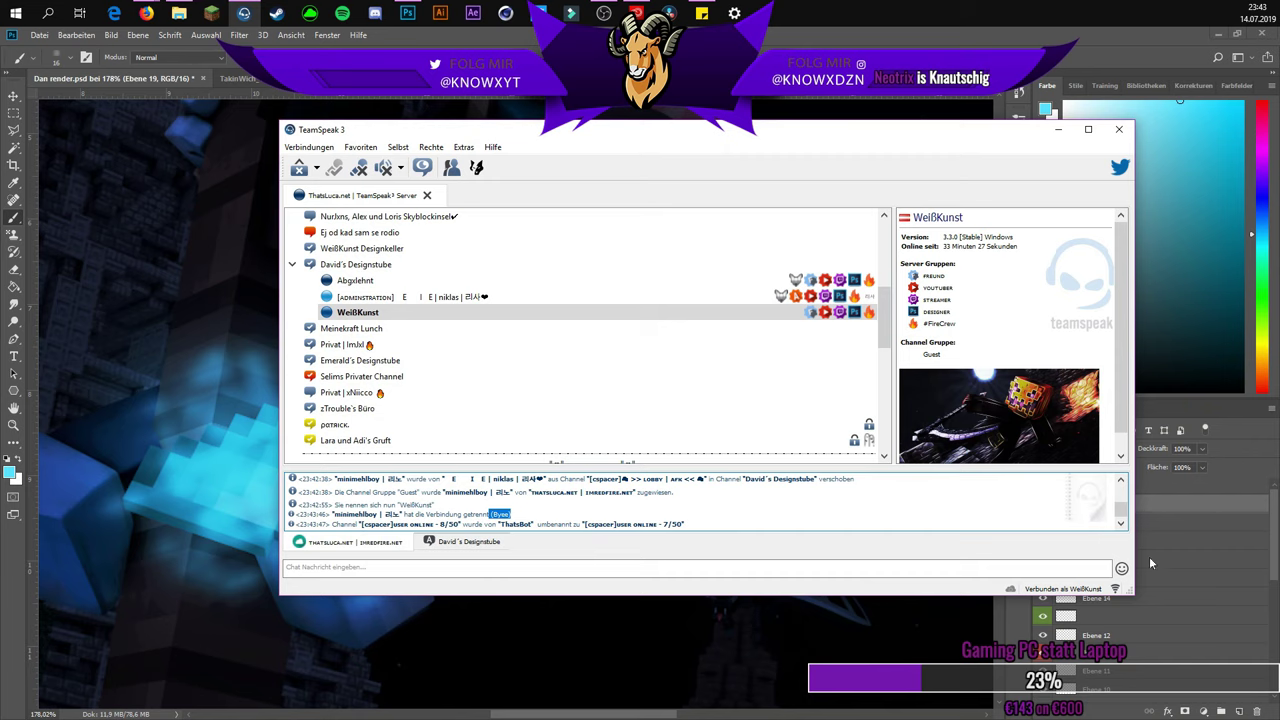
{"action": "left_click_drag", "start_coordinate": [1128, 591], "coordinate": [1100, 577]}
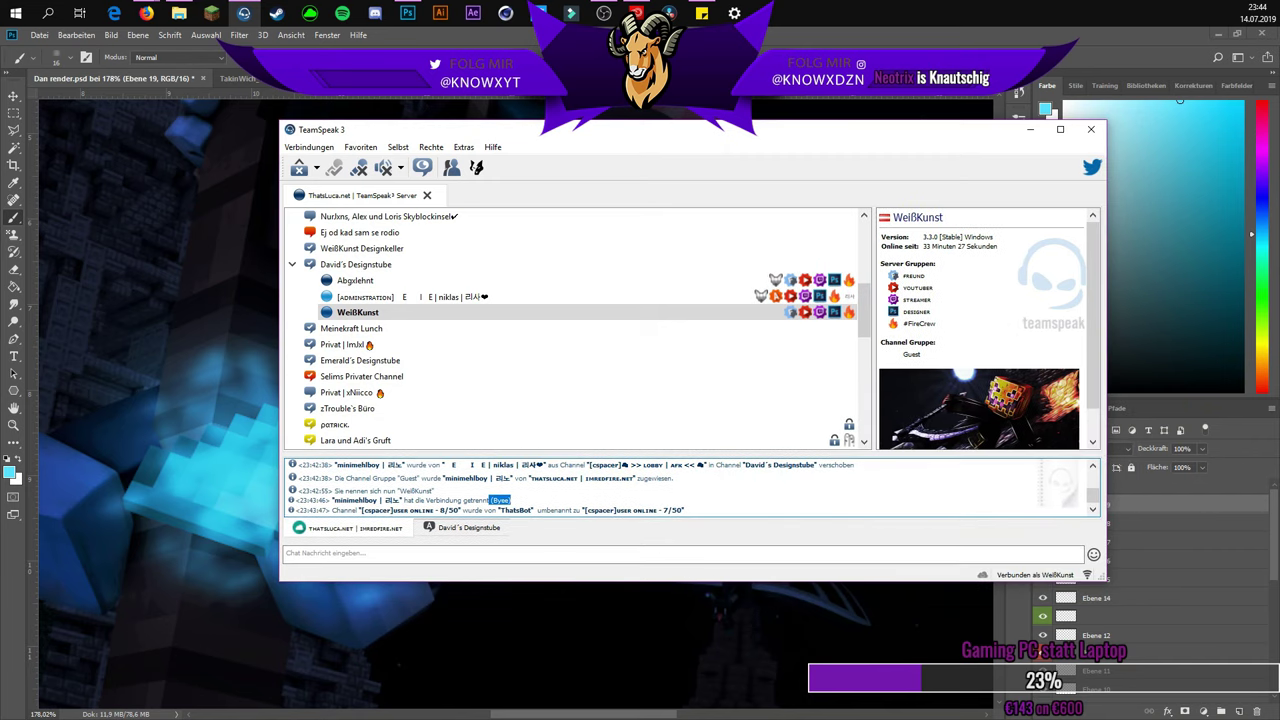
{"action": "key", "text": "alt+Tab"}
{"action": "left_click_drag", "start_coordinate": [580, 139], "coordinate": [625, 165]}
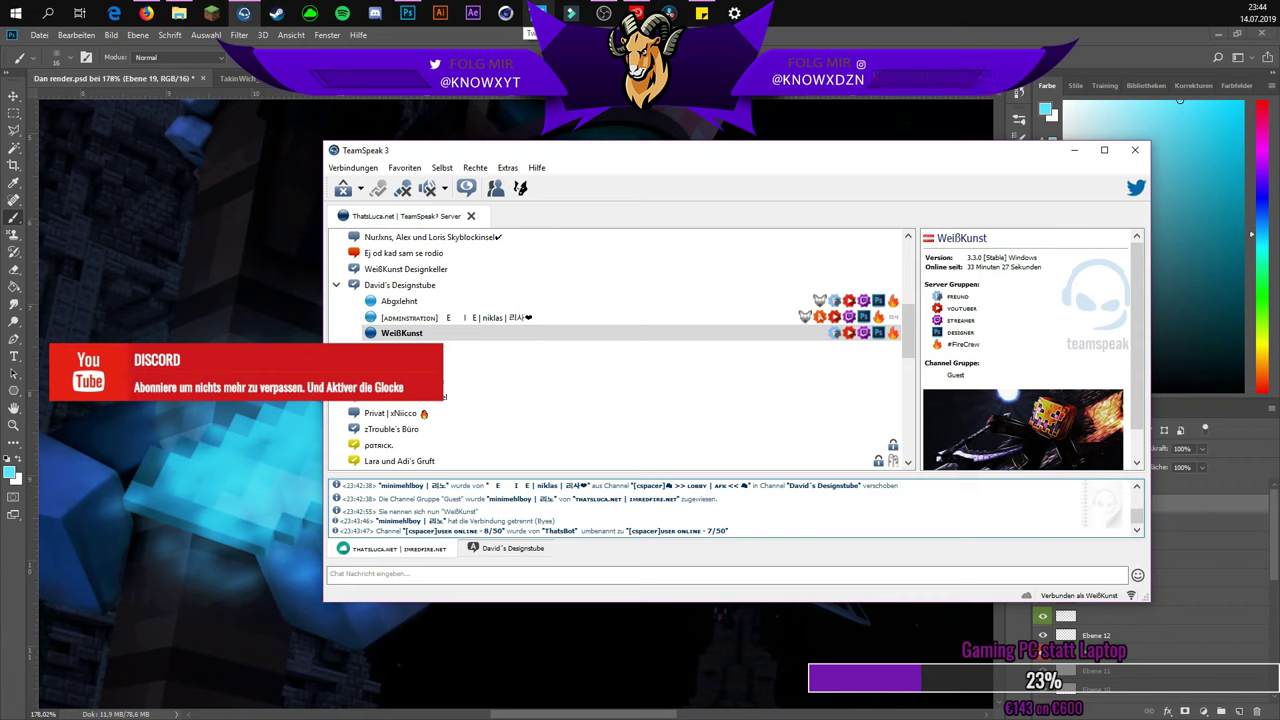
- Show the administrator client's details in the info panel, then move the window up and right
{"action": "left_click", "coordinate": [128, 75]}
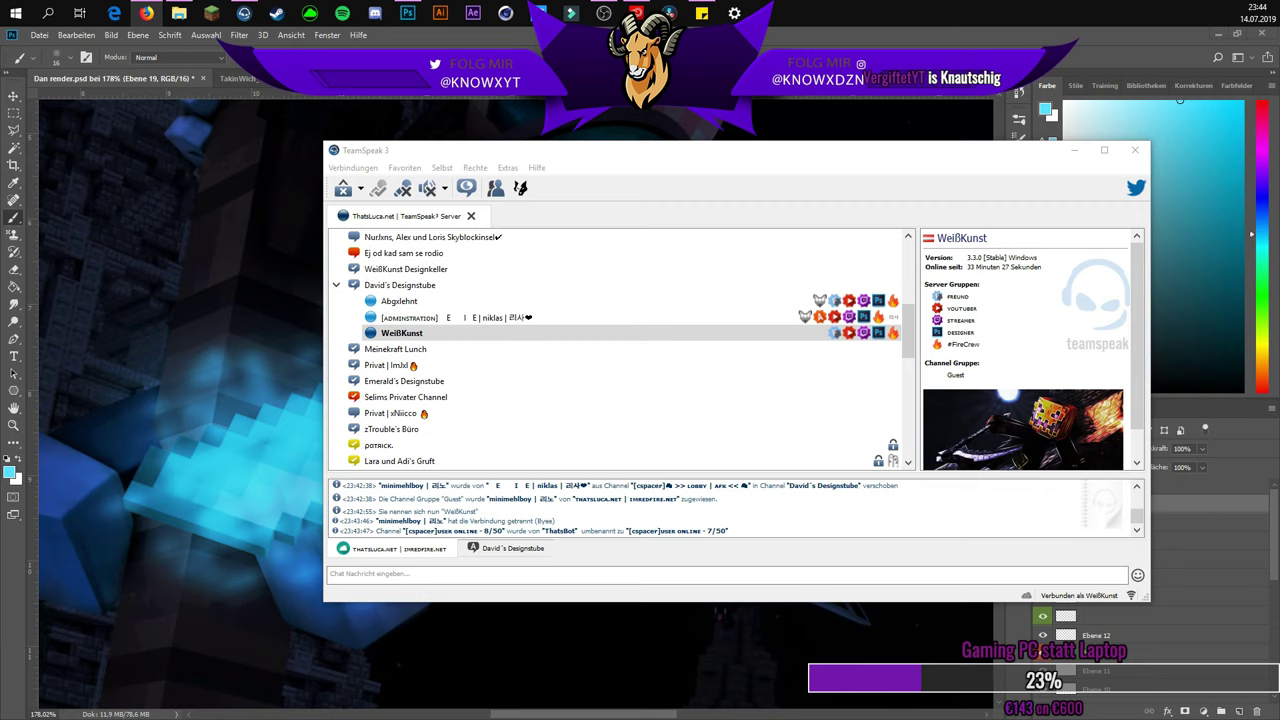
{"action": "key", "text": "alt+Tab"}
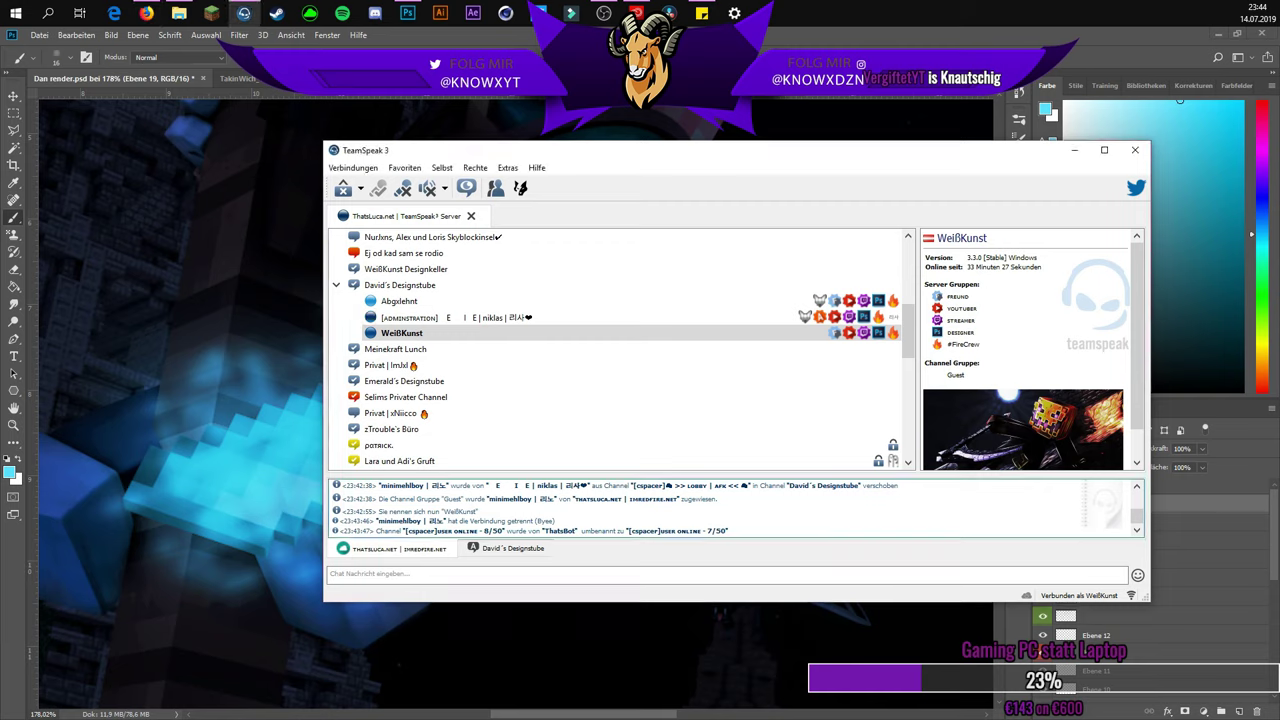
{"action": "key", "text": "alt+Tab"}
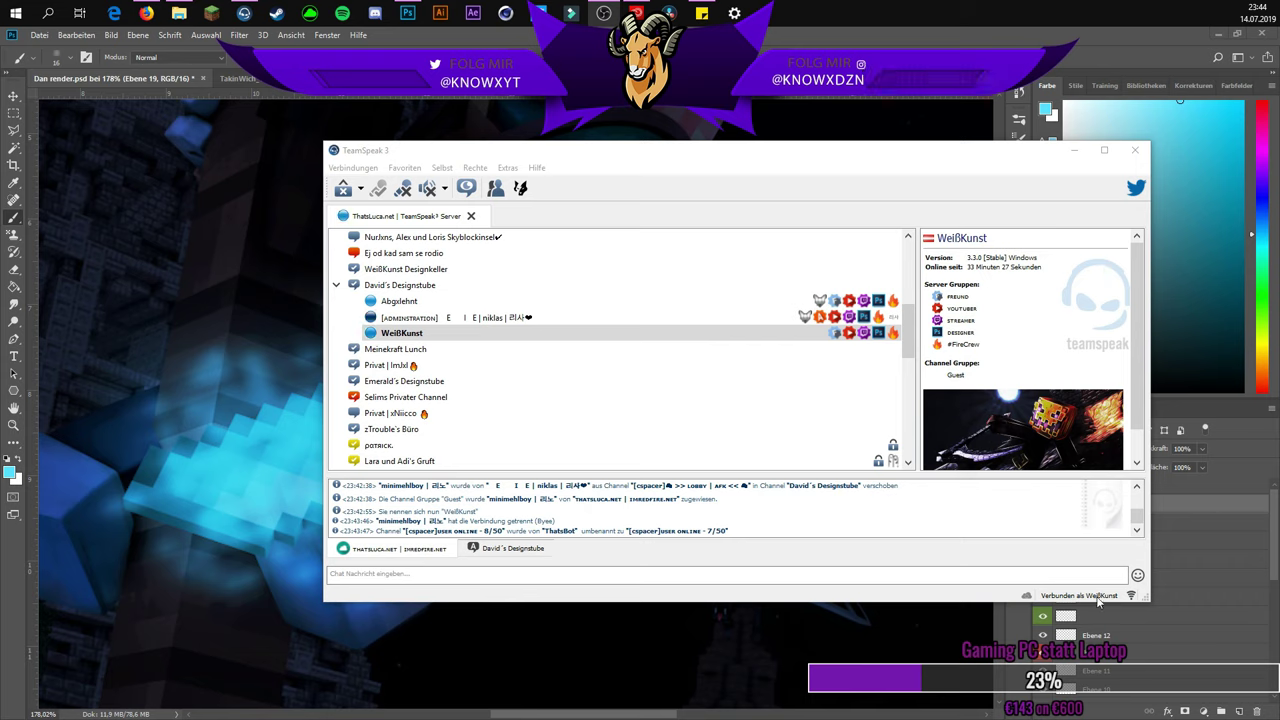
{"action": "left_click", "coordinate": [460, 317]}
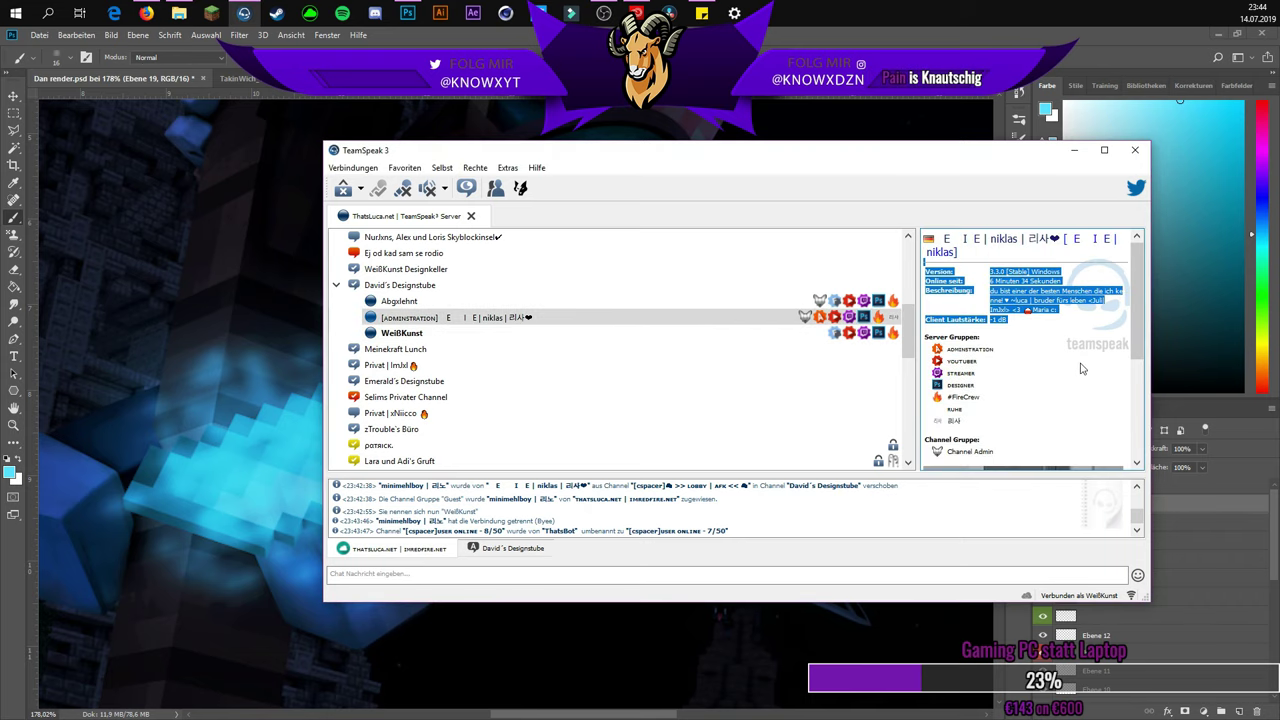
{"action": "left_click", "coordinate": [965, 307]}
{"action": "mouse_move", "coordinate": [945, 313]}
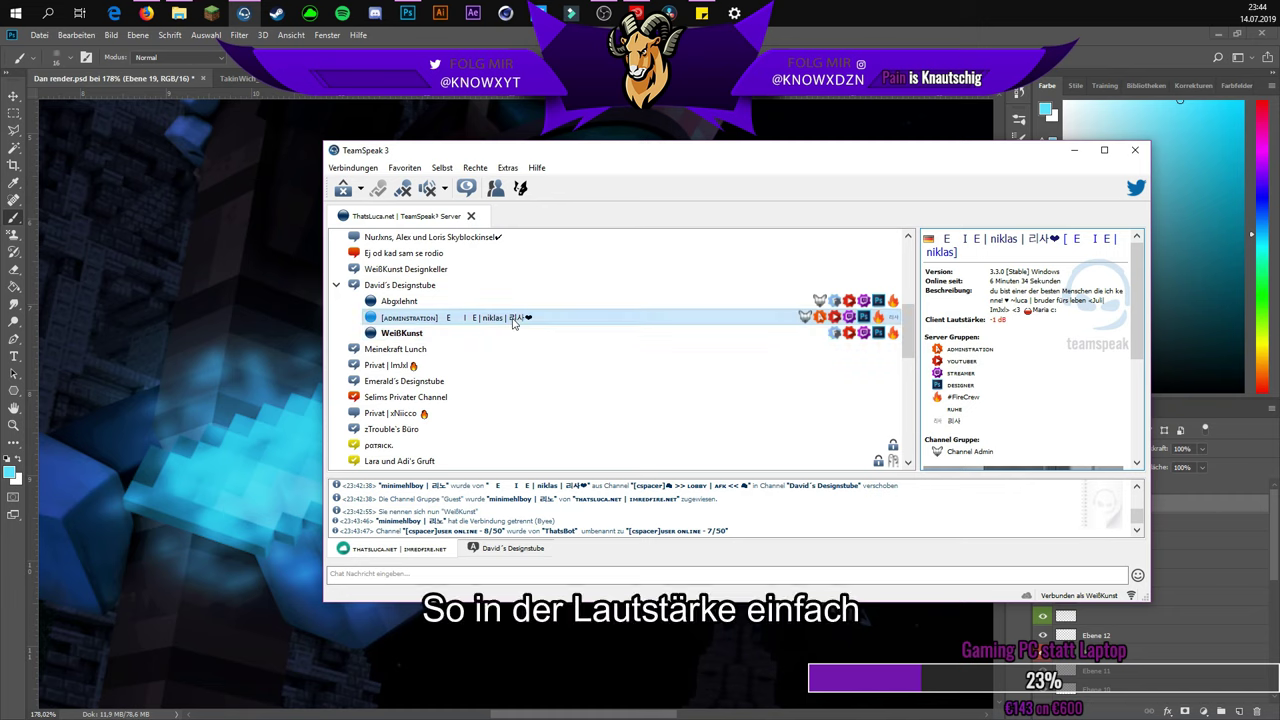
{"action": "mouse_move", "coordinate": [514, 322]}
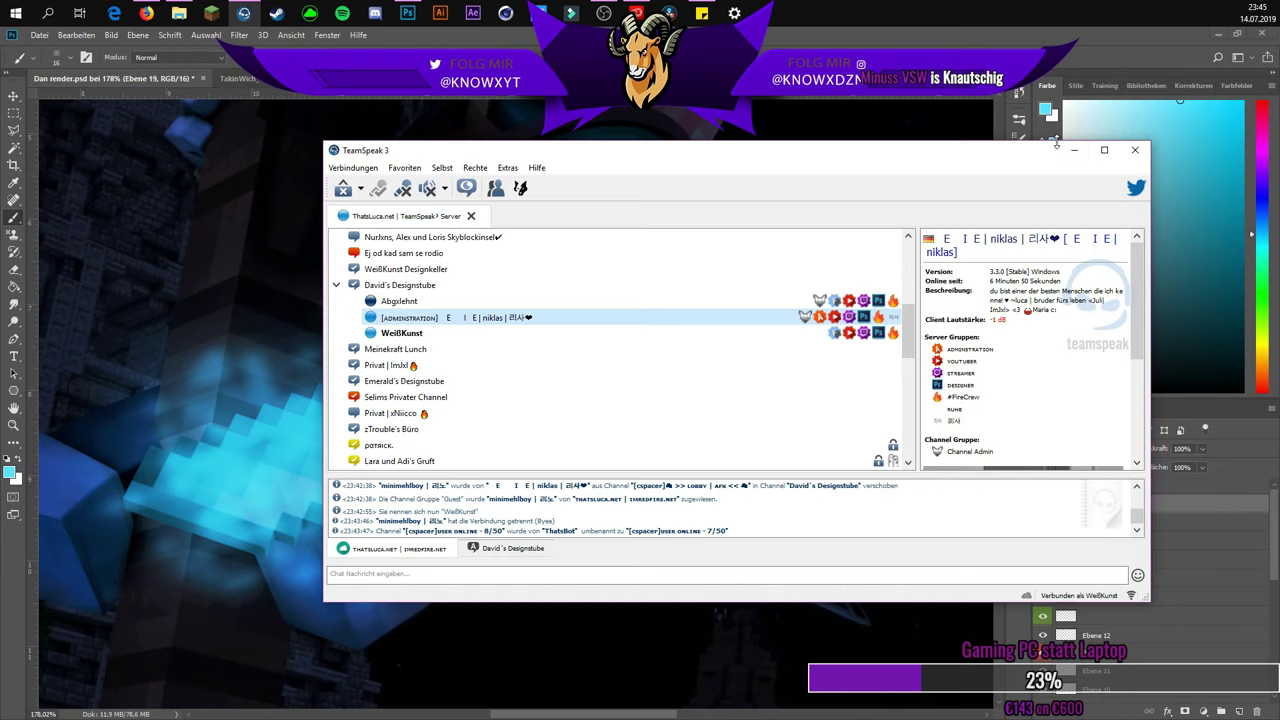
{"action": "left_click_drag", "start_coordinate": [713, 150], "coordinate": [769, 124]}
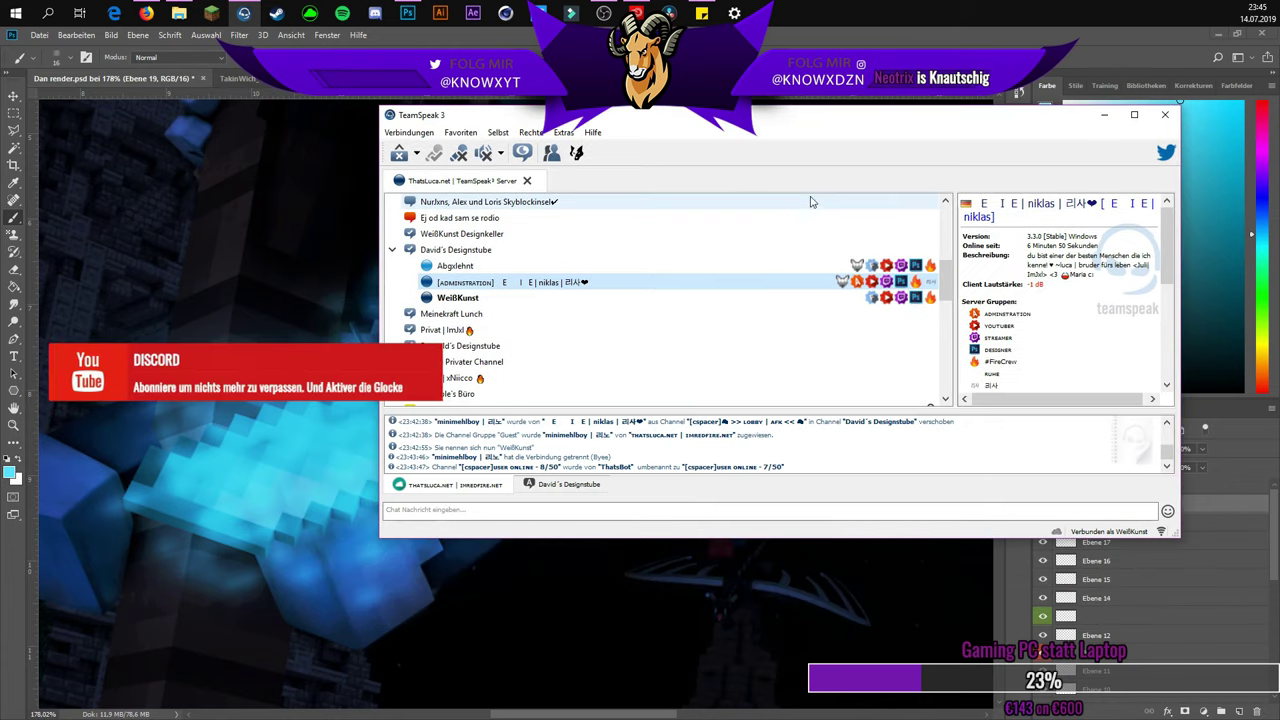
- Zoom out on the sword render and add empty layer Ebene 20 above Ebene 19
{"action": "key", "text": "alt+Tab"}
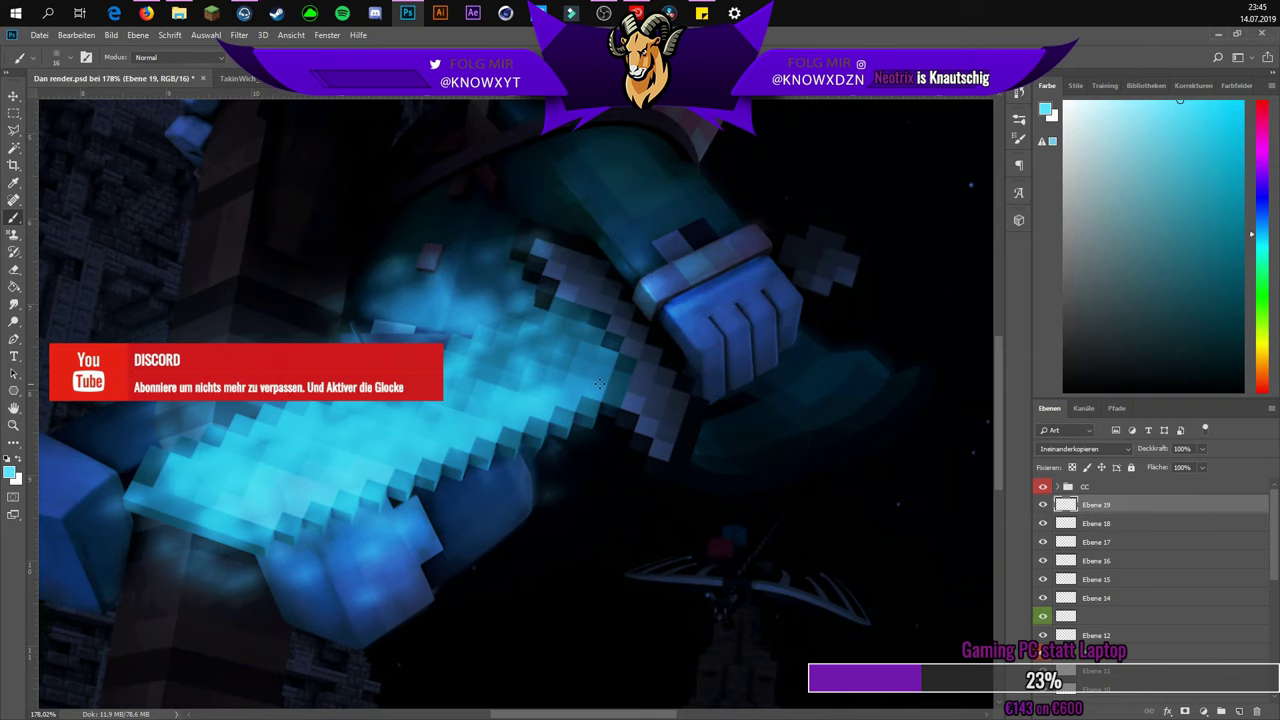
{"action": "scroll", "coordinate": [600, 380], "scroll_direction": "down", "scroll_amount": 3}
{"action": "scroll", "coordinate": [601, 378], "scroll_direction": "down", "scroll_amount": 2}
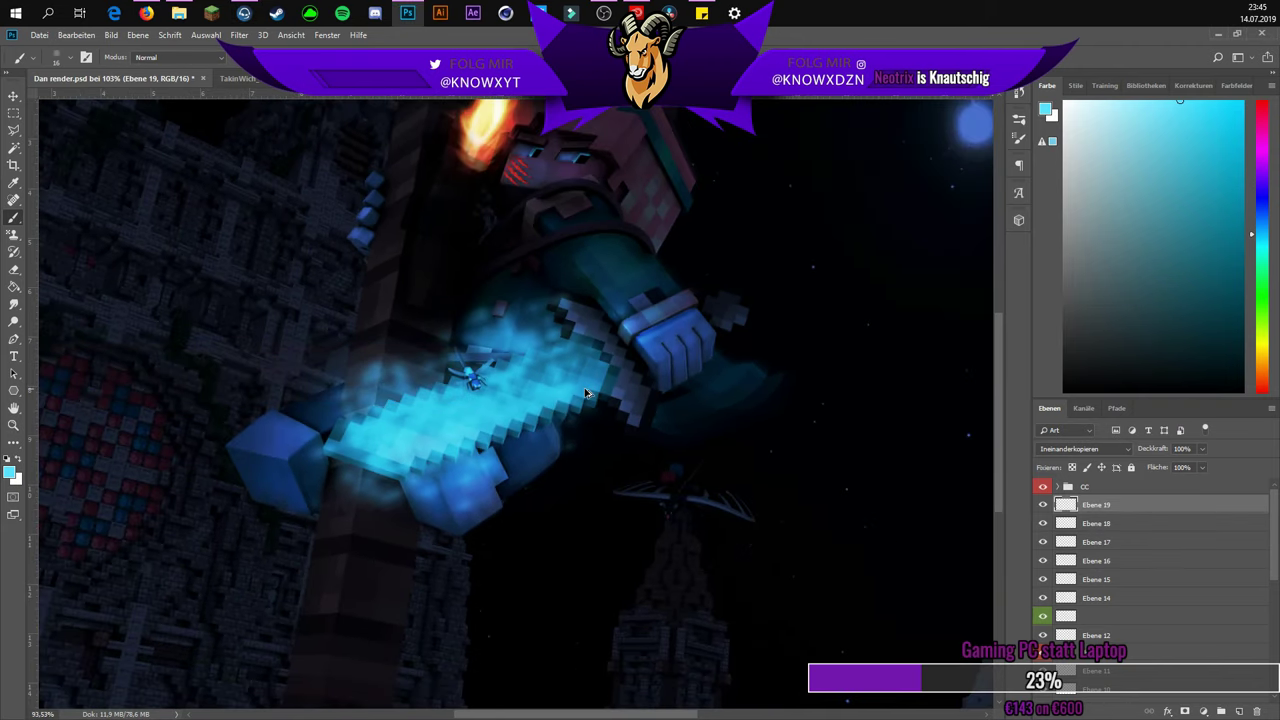
{"action": "scroll", "coordinate": [600, 393], "scroll_direction": "down", "scroll_amount": 1}
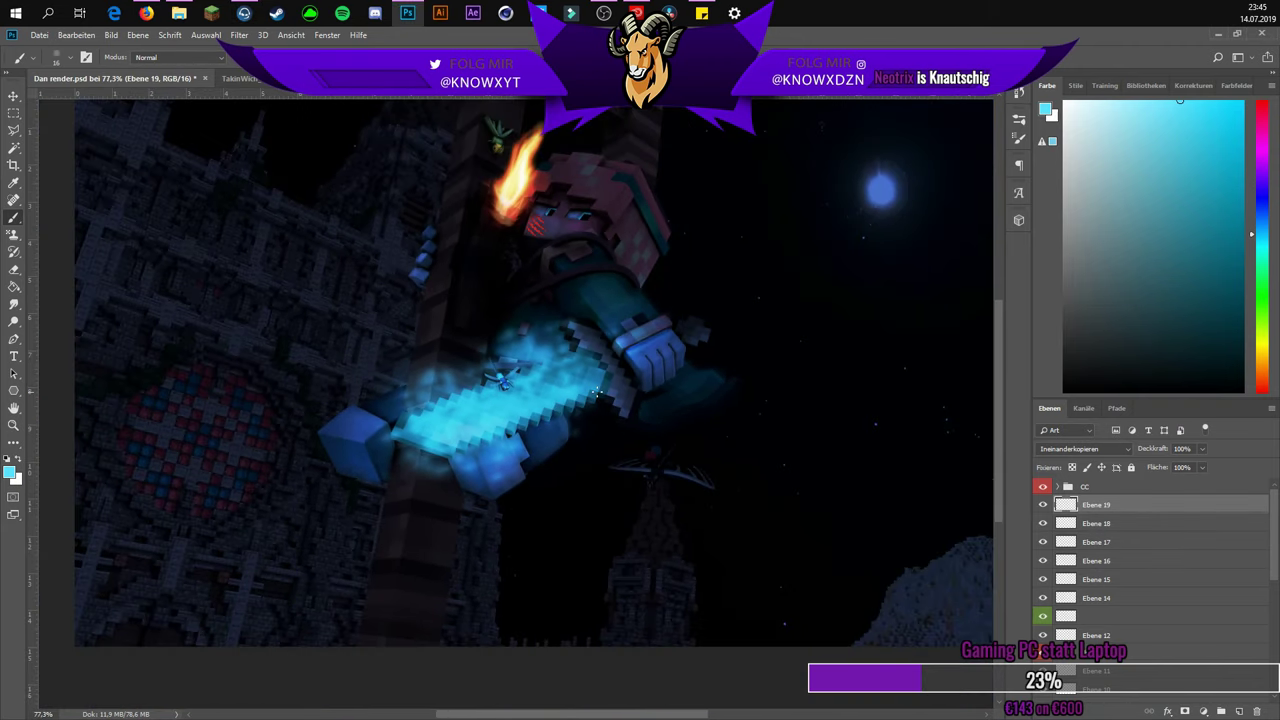
{"action": "scroll", "coordinate": [600, 393], "scroll_direction": "down", "scroll_amount": 1}
{"action": "left_click", "coordinate": [1240, 709]}
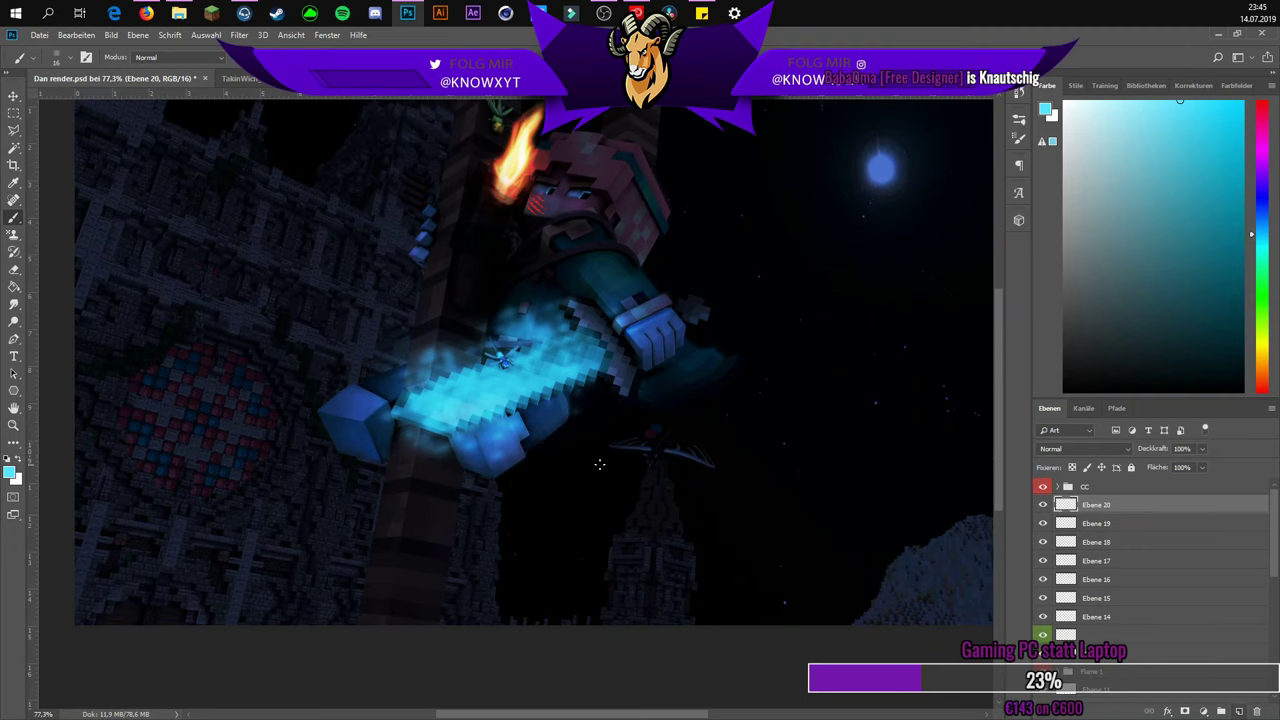
- Close the TakinWich 1K Pack document without saving changes
{"action": "key", "text": "ctrl+alt+w"}
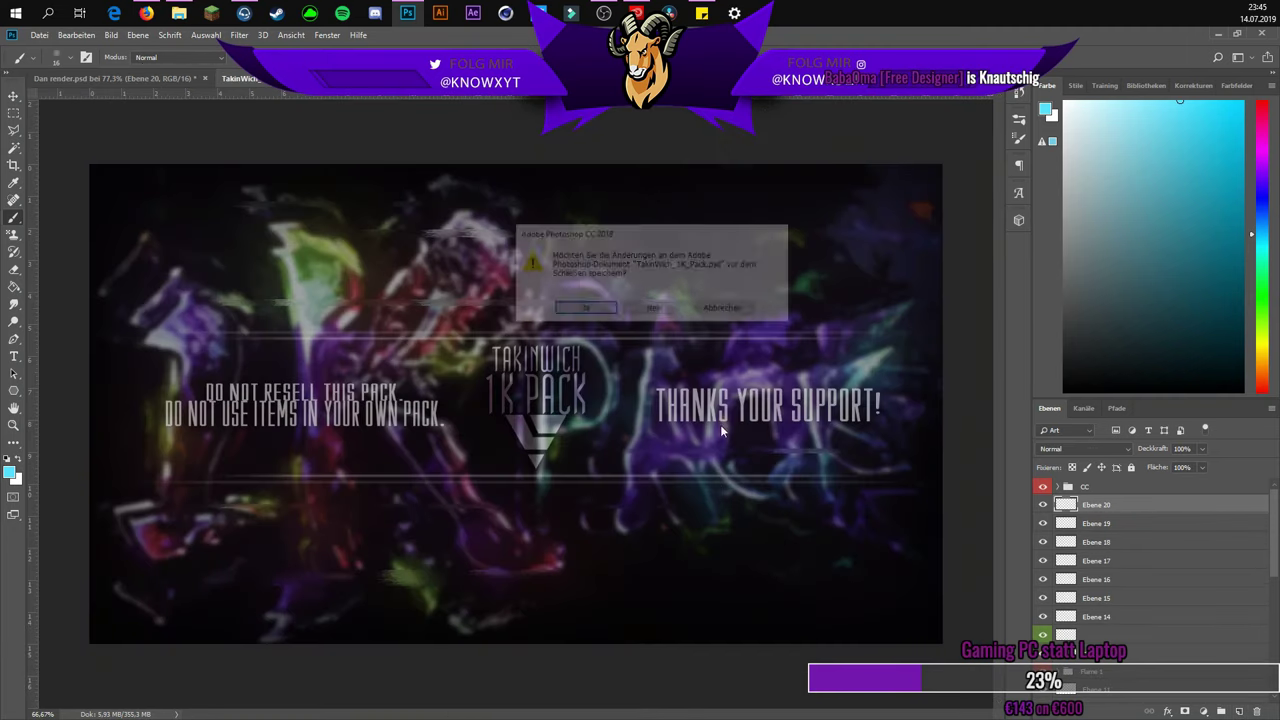
{"action": "left_click", "coordinate": [656, 310]}
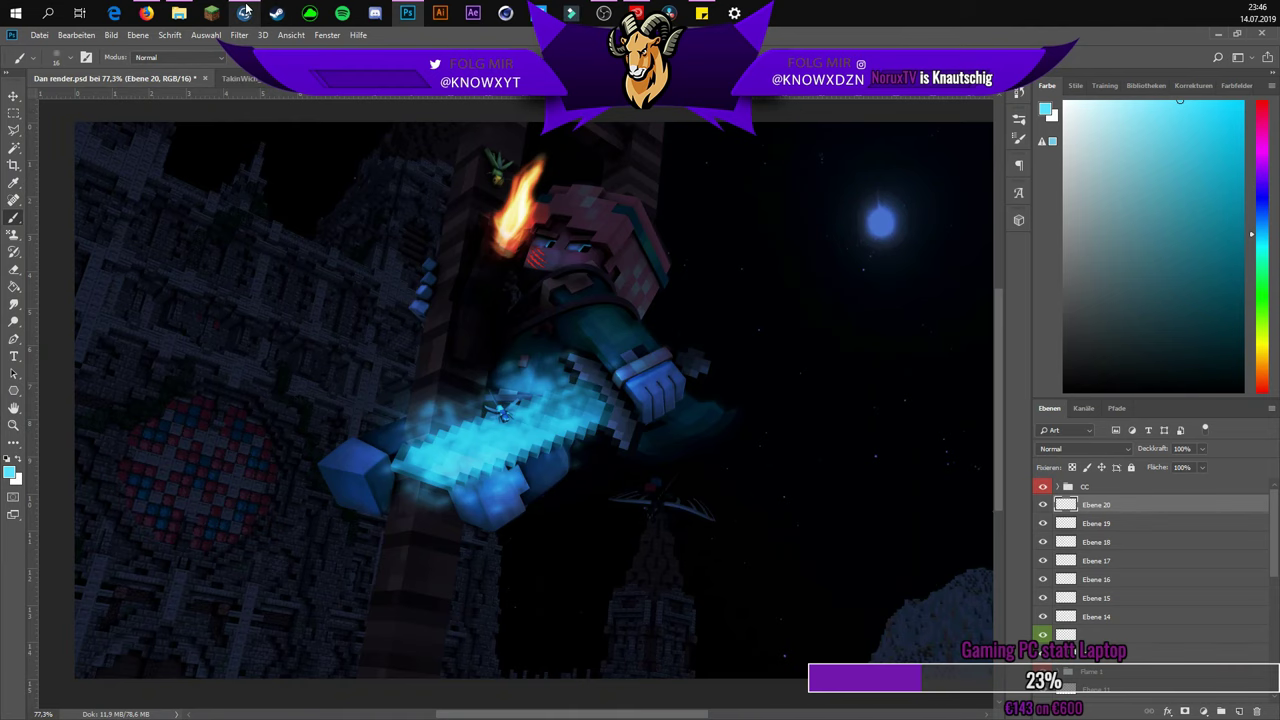
{"action": "mouse_move", "coordinate": [245, 10]}
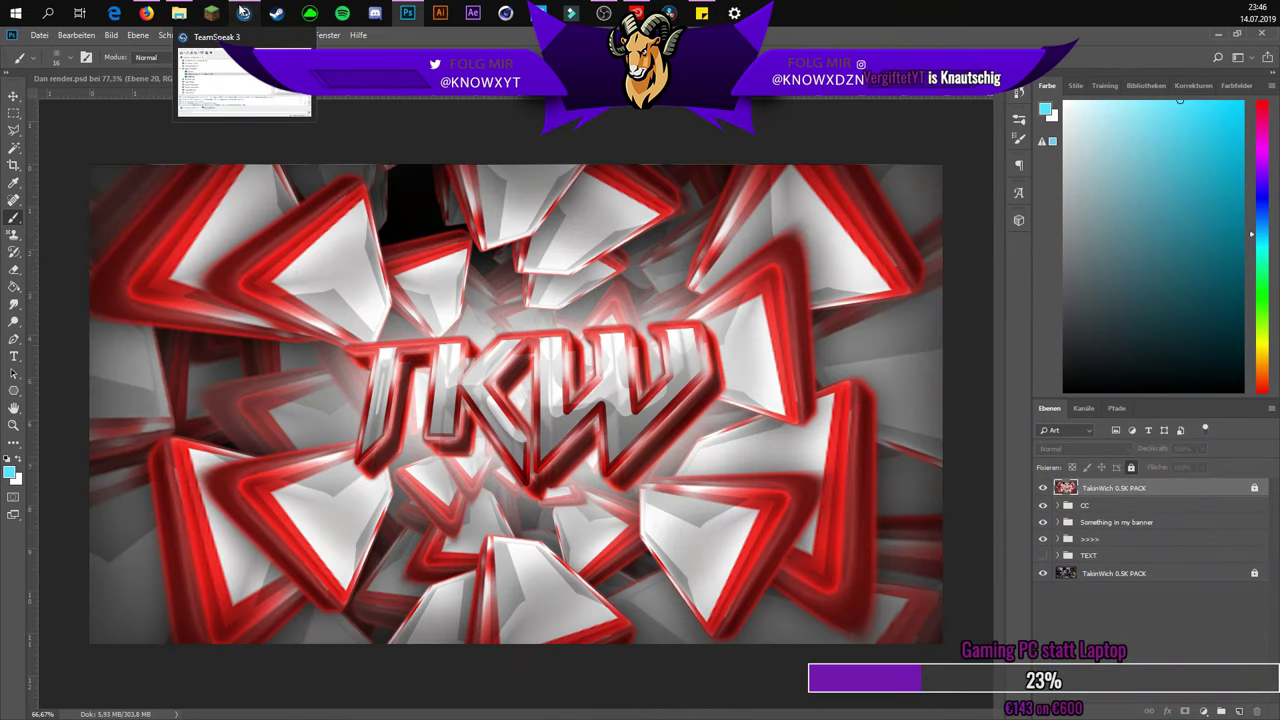
- Lower the administrator client's volume to -6 dB, then select a layer in the moon collage
{"action": "left_click", "coordinate": [242, 12]}
{"action": "right_click", "coordinate": [492, 282]}
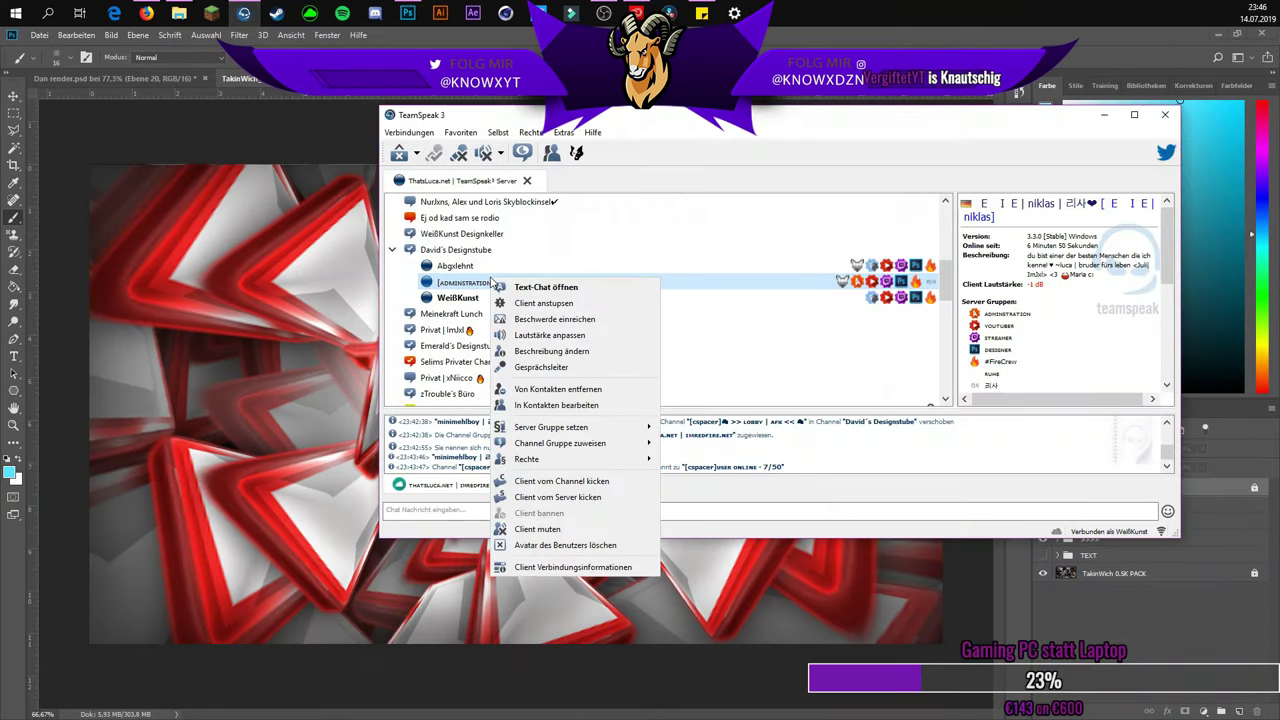
{"action": "left_click", "coordinate": [556, 338]}
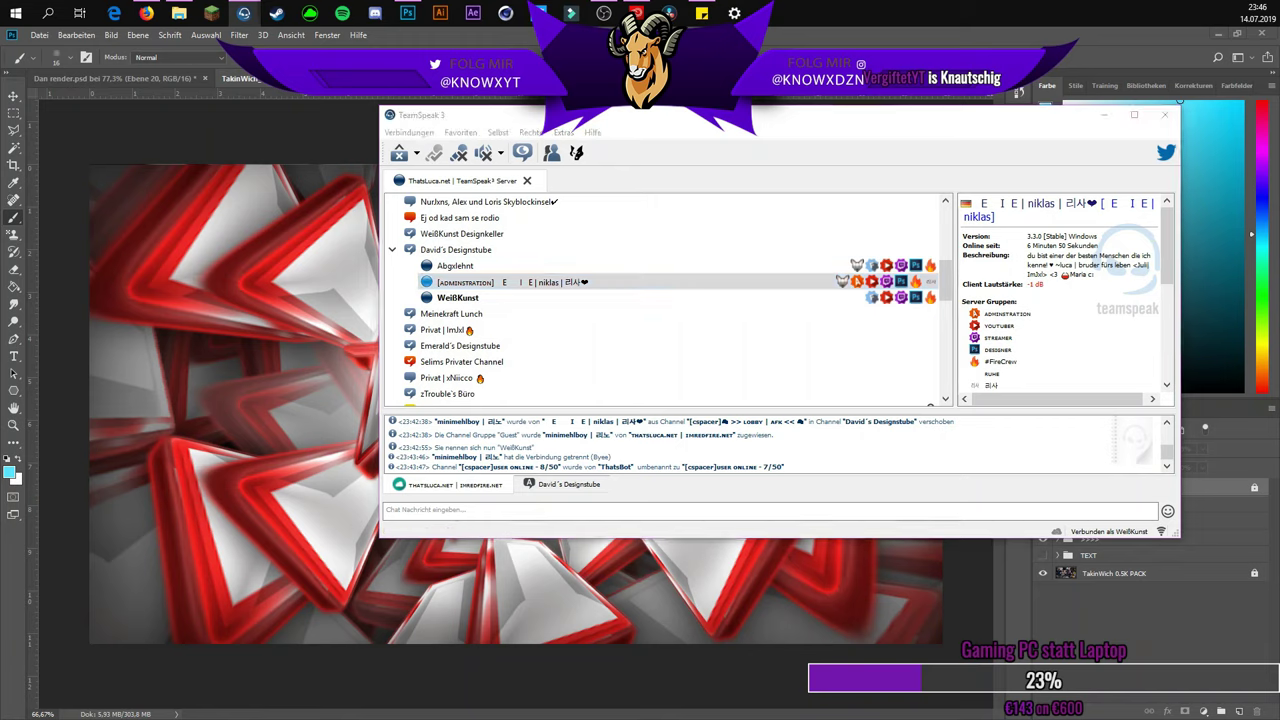
{"action": "key", "text": "Return"}
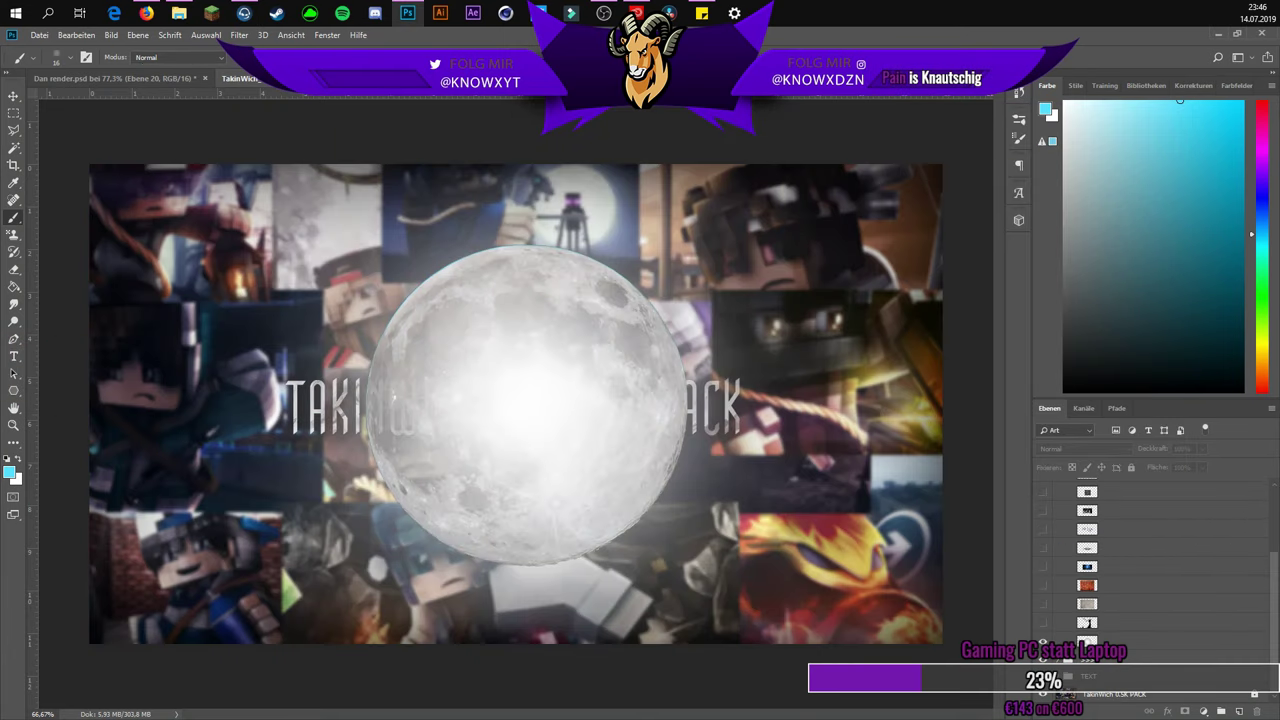
{"action": "left_click", "coordinate": [1150, 641]}
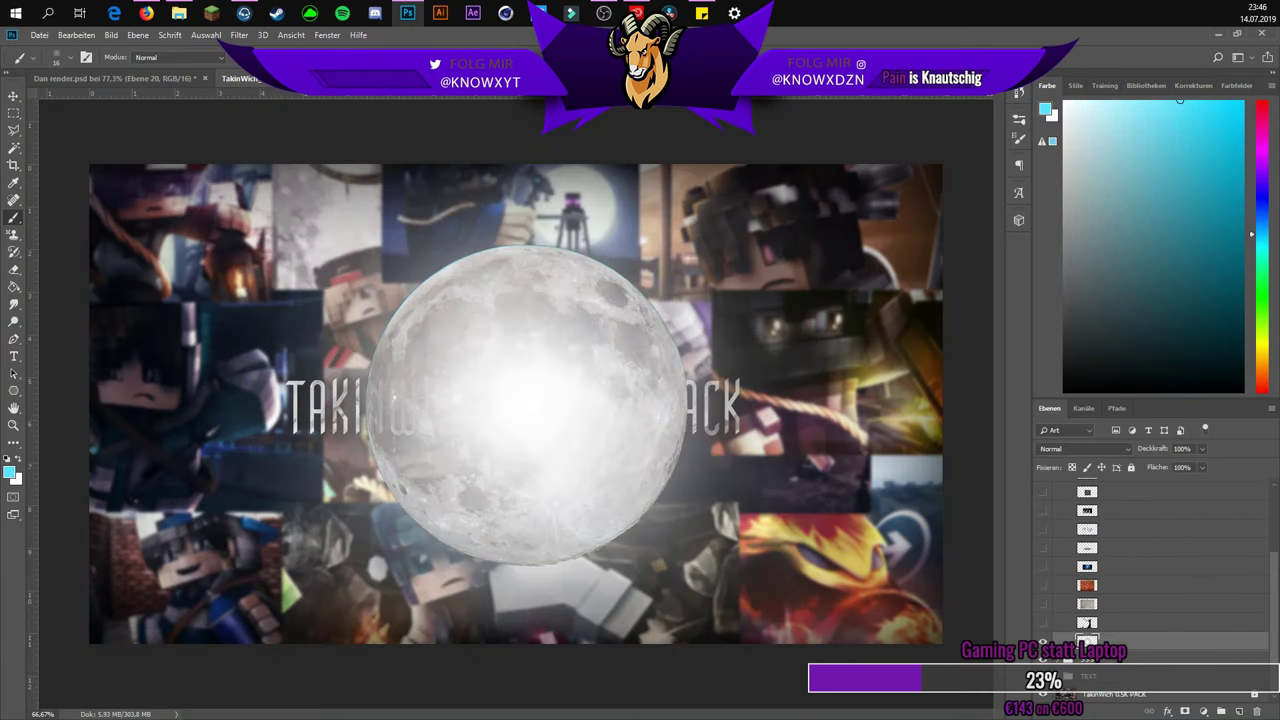
- In Dan render.psd, raise the moon stock layer and begin transforming it, narrowing its left edge
{"action": "left_click", "coordinate": [110, 78]}
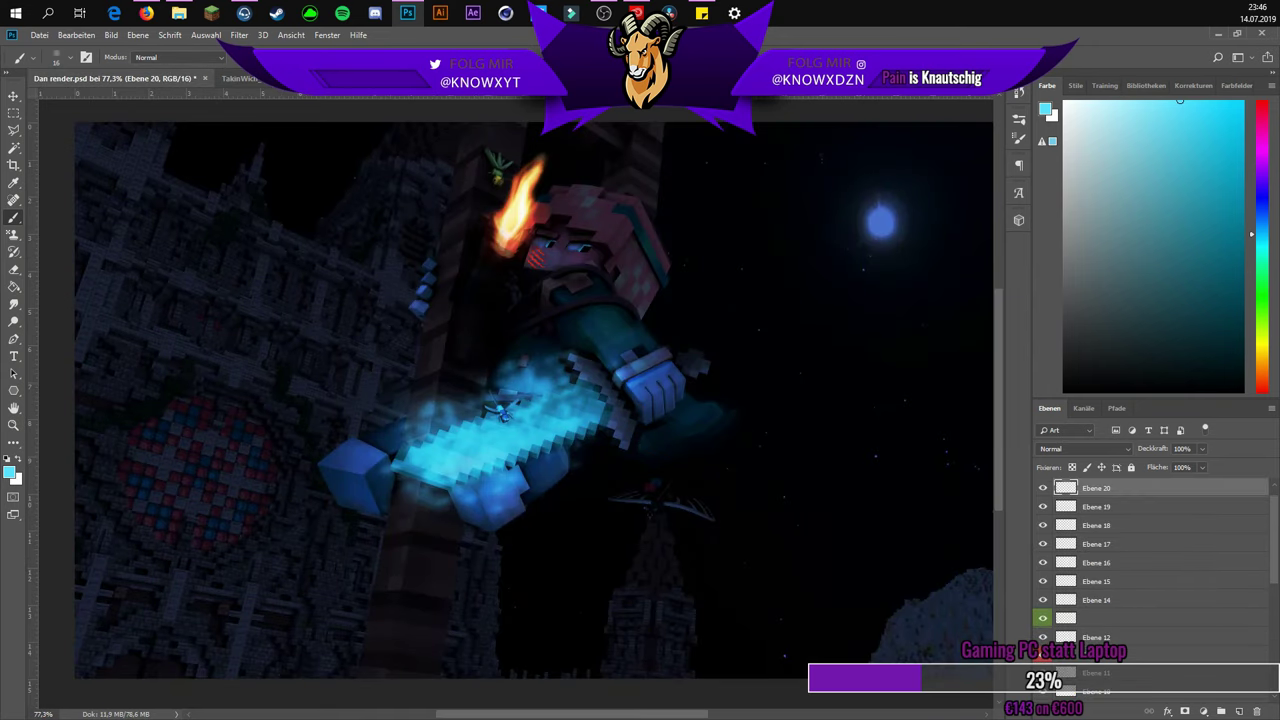
{"action": "scroll", "coordinate": [1113, 693], "scroll_direction": "down", "scroll_amount": 5}
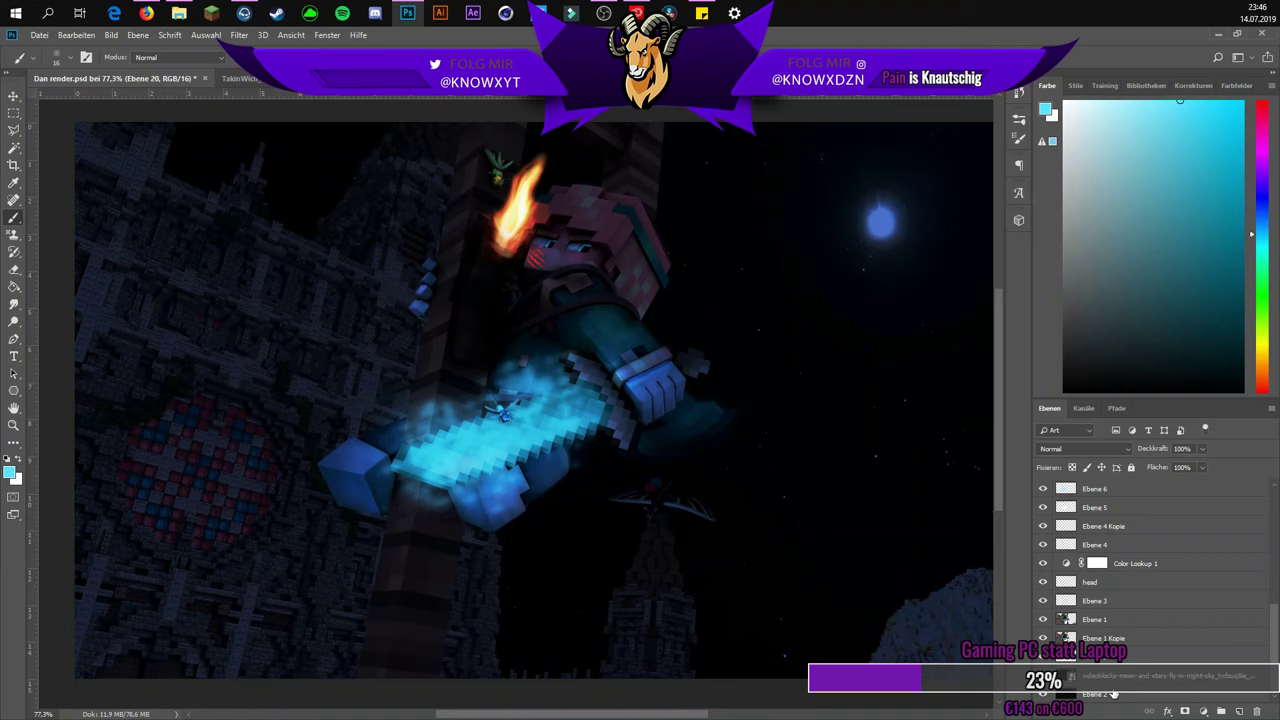
{"action": "left_click", "coordinate": [1107, 677]}
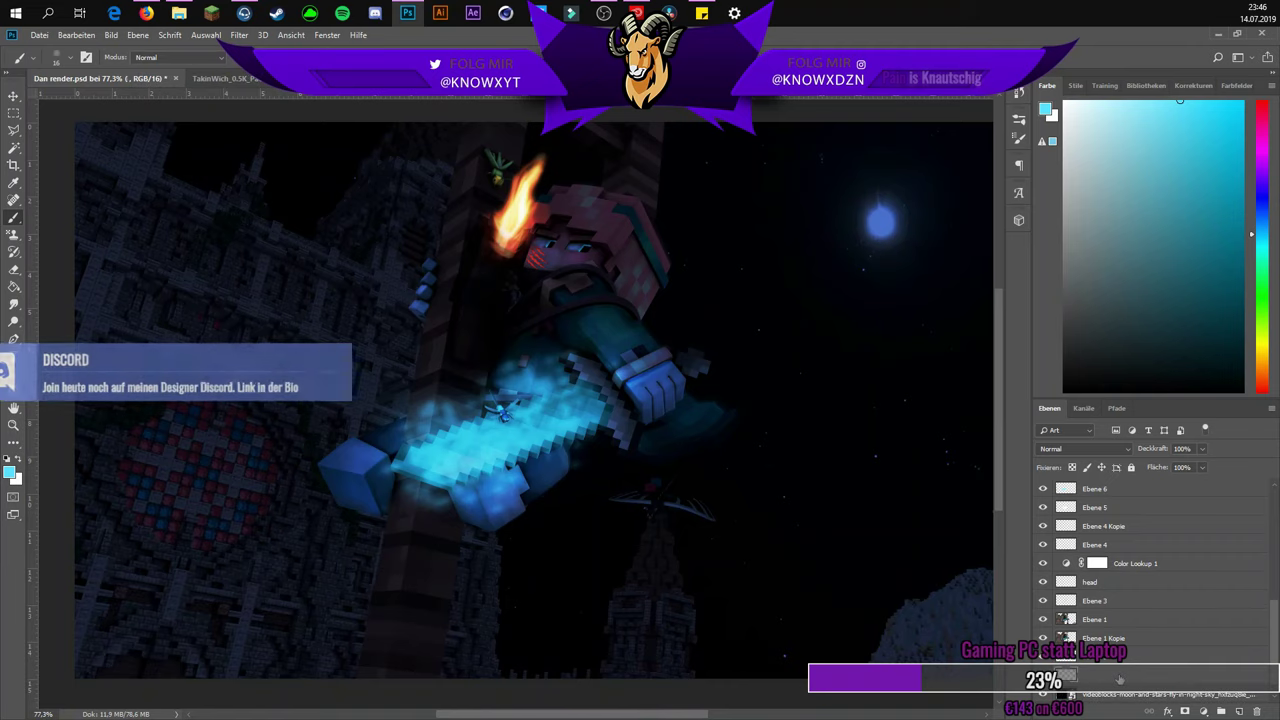
{"action": "left_click_drag", "start_coordinate": [1115, 679], "coordinate": [1125, 651]}
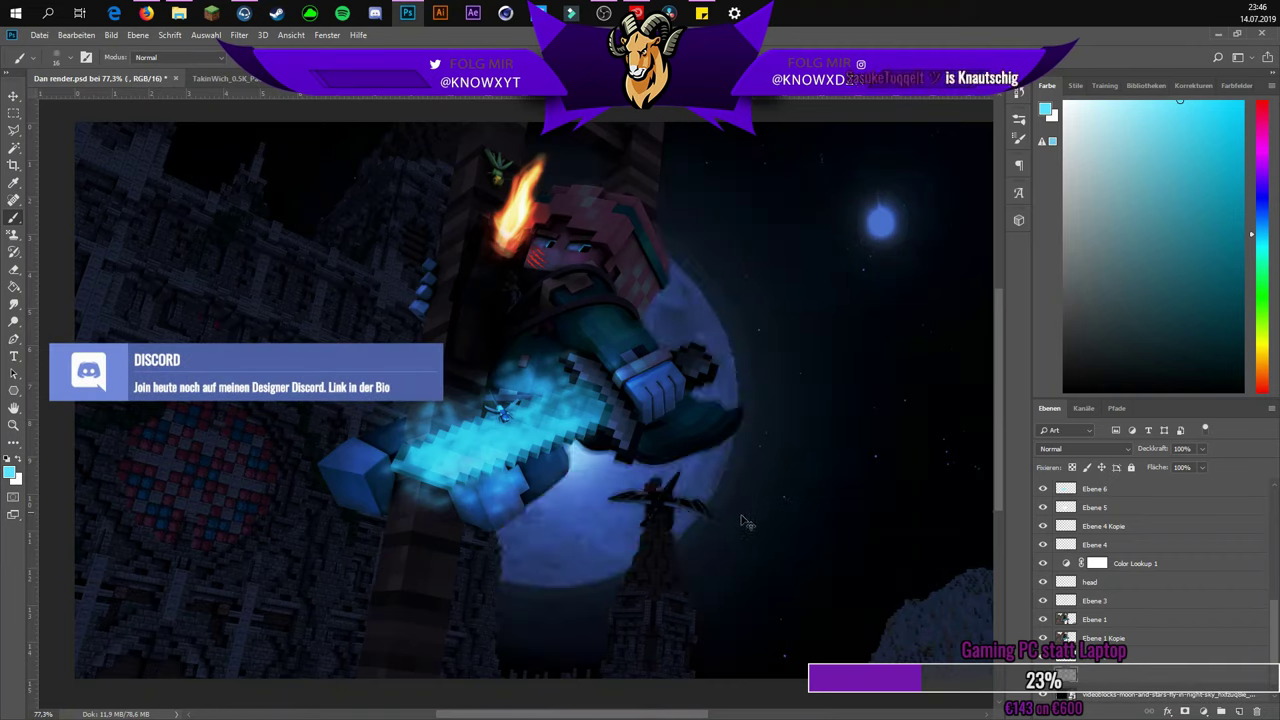
{"action": "key", "text": "ctrl+t"}
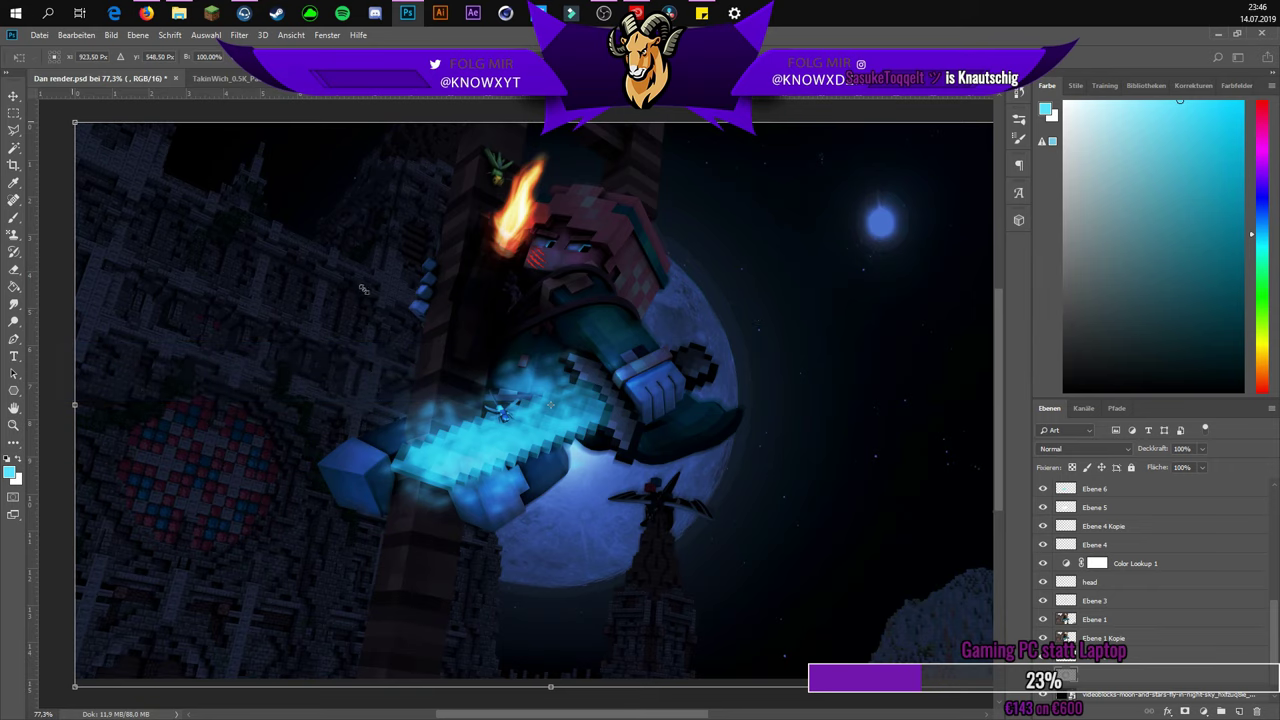
{"action": "left_click_drag", "start_coordinate": [364, 289], "coordinate": [368, 292]}
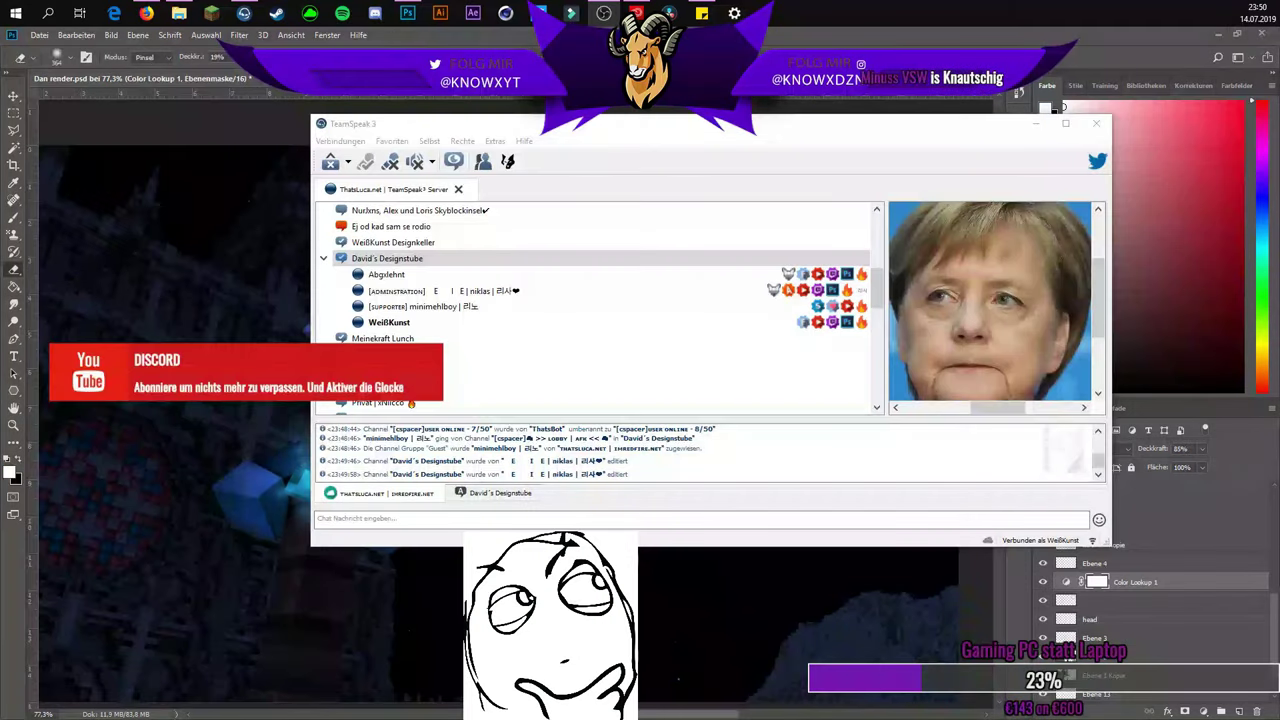
- Enlarge the TeamSpeak window to look over a user's avatar, then return to the Photoshop render
{"action": "left_click", "coordinate": [991, 410]}
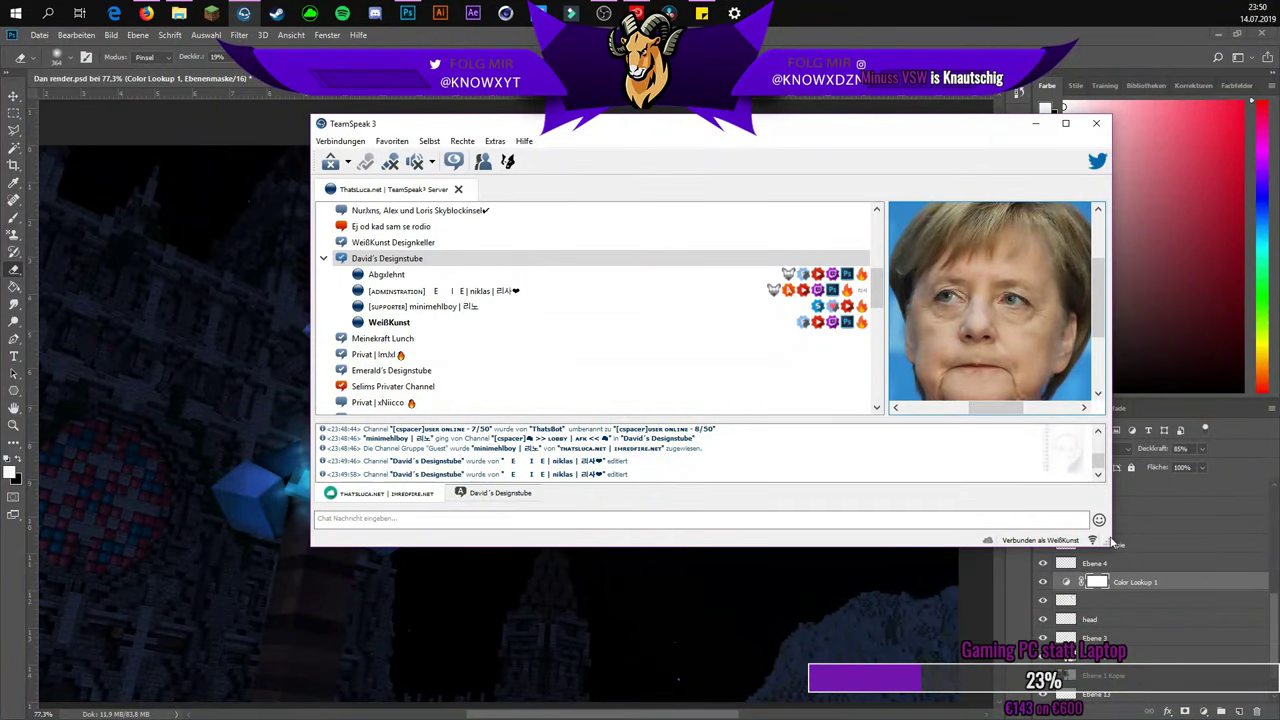
{"action": "left_click_drag", "start_coordinate": [1107, 540], "coordinate": [1152, 579]}
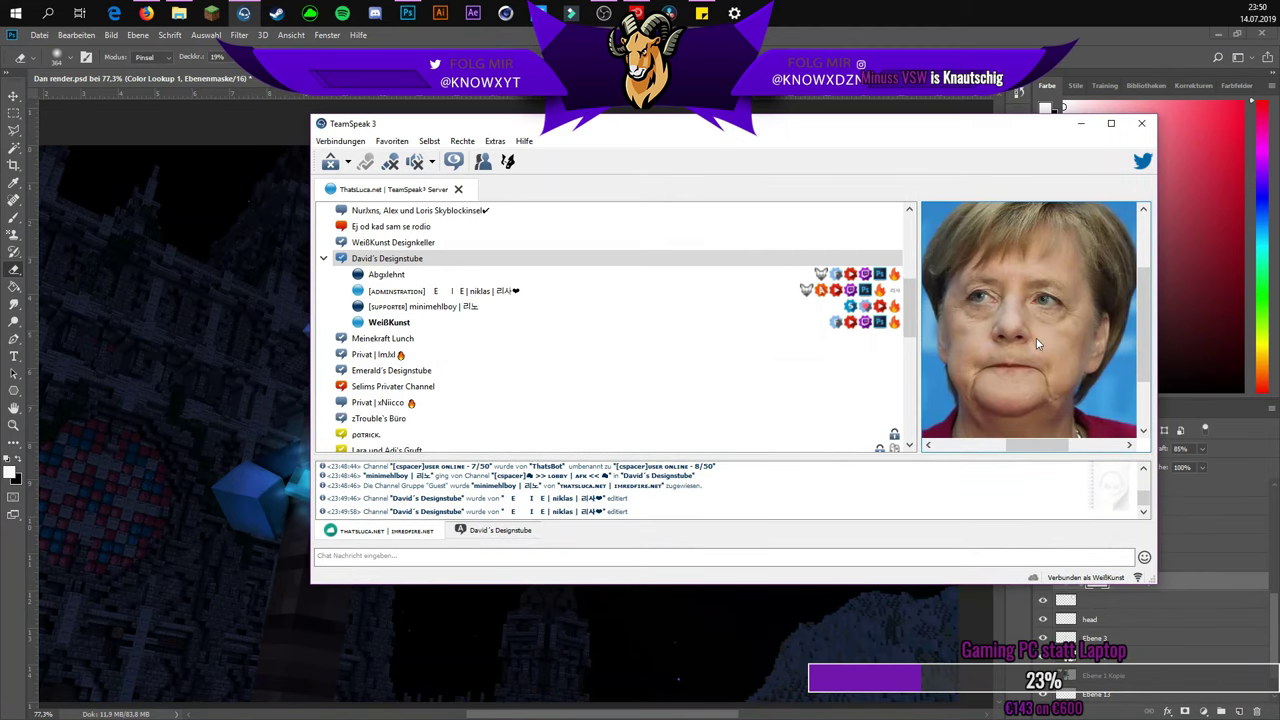
{"action": "scroll", "coordinate": [1034, 332], "scroll_direction": "down", "scroll_amount": 2}
{"action": "scroll", "coordinate": [1034, 339], "scroll_direction": "up", "scroll_amount": 5}
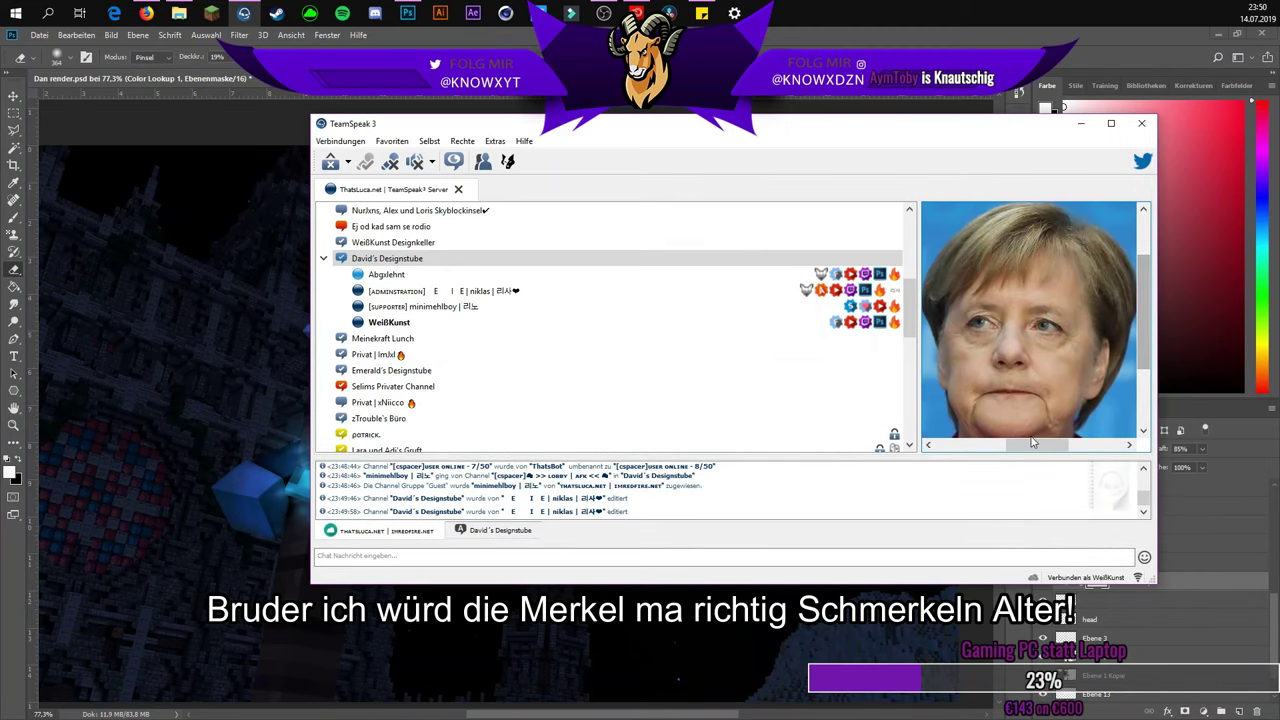
{"action": "scroll", "coordinate": [1035, 443], "scroll_direction": "down", "scroll_amount": 3}
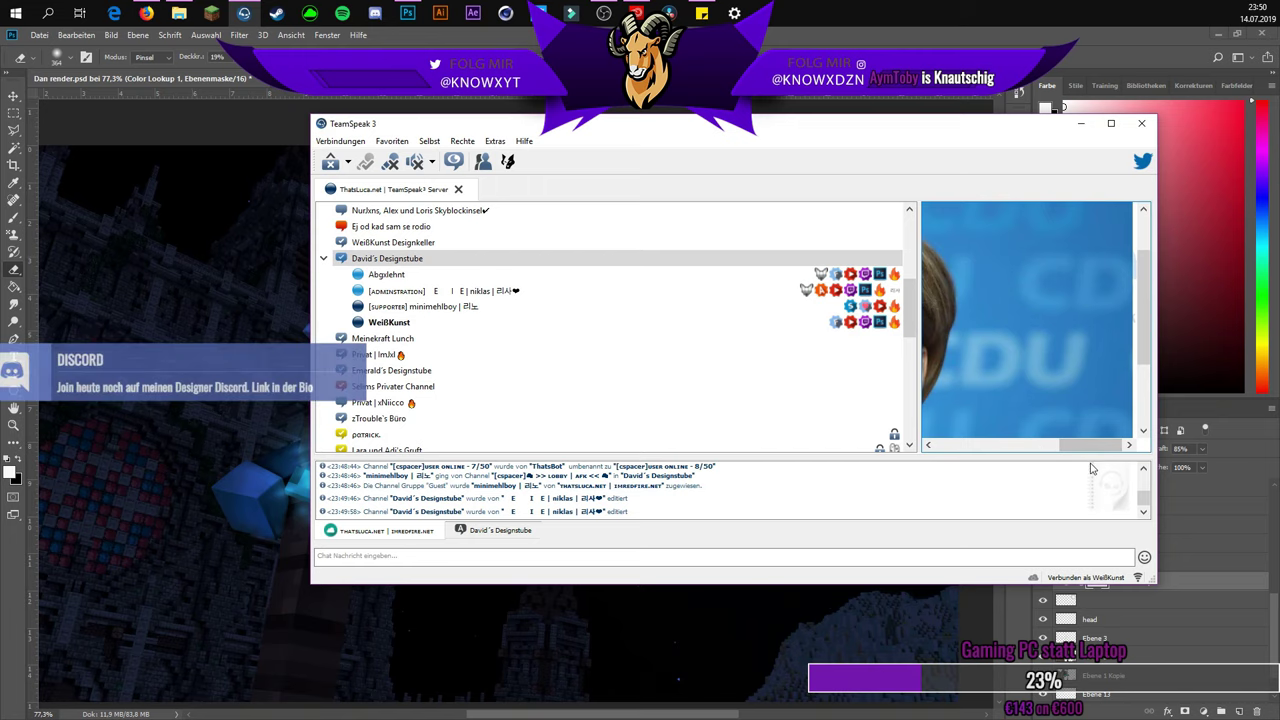
{"action": "left_click", "coordinate": [1033, 445]}
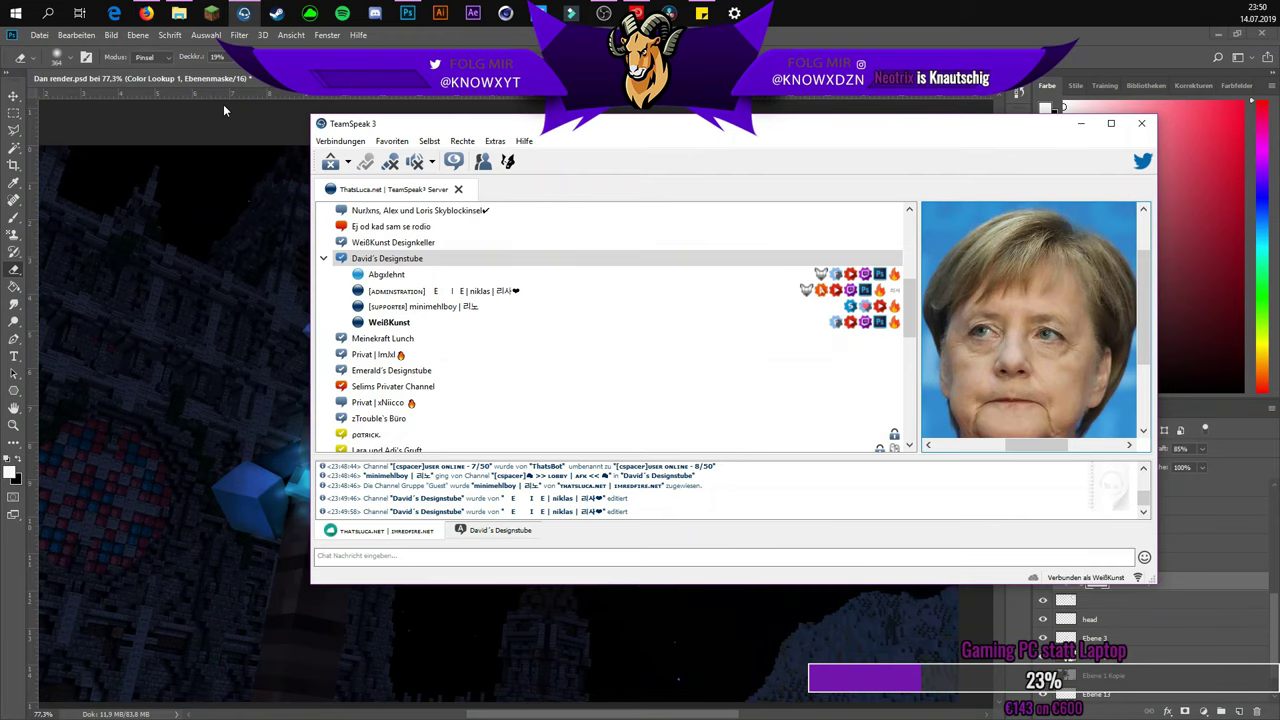
{"action": "left_click", "coordinate": [240, 113]}
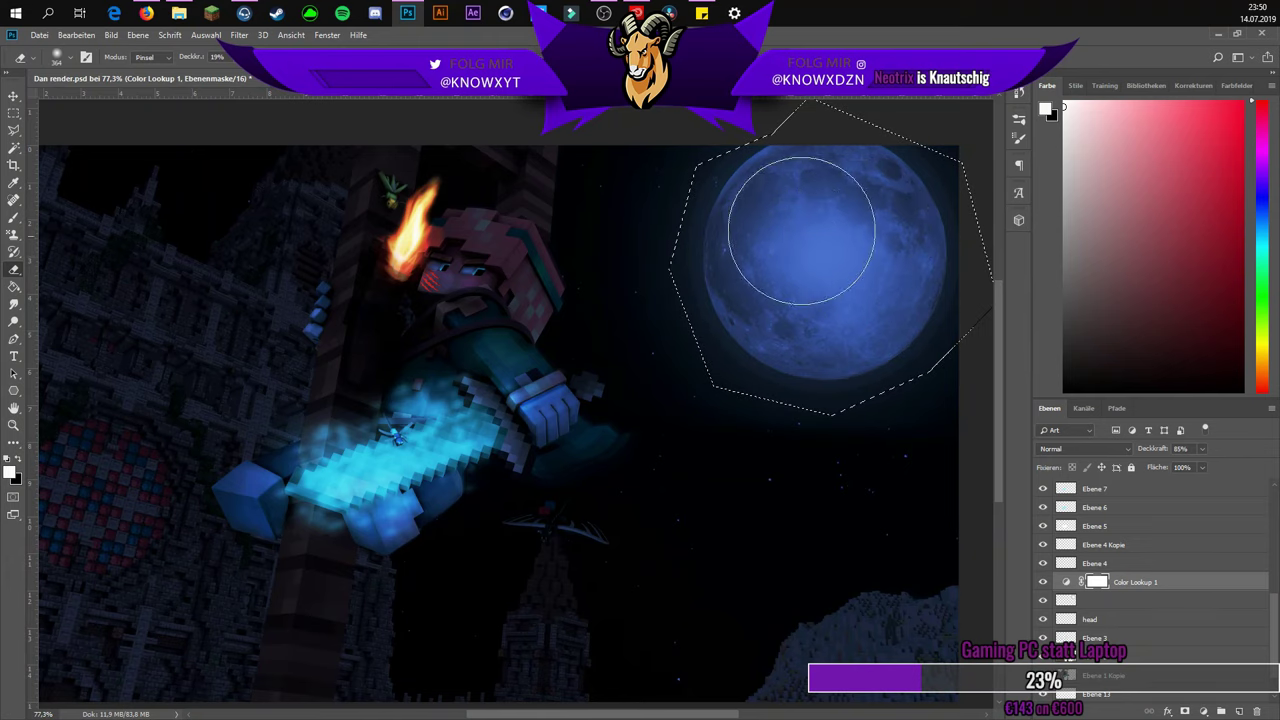
- Zoom in, shrink the brush for masking the moon's Color Lookup, and make a polygonal selection
{"action": "scroll", "coordinate": [570, 285], "scroll_direction": "up", "scroll_amount": 3}
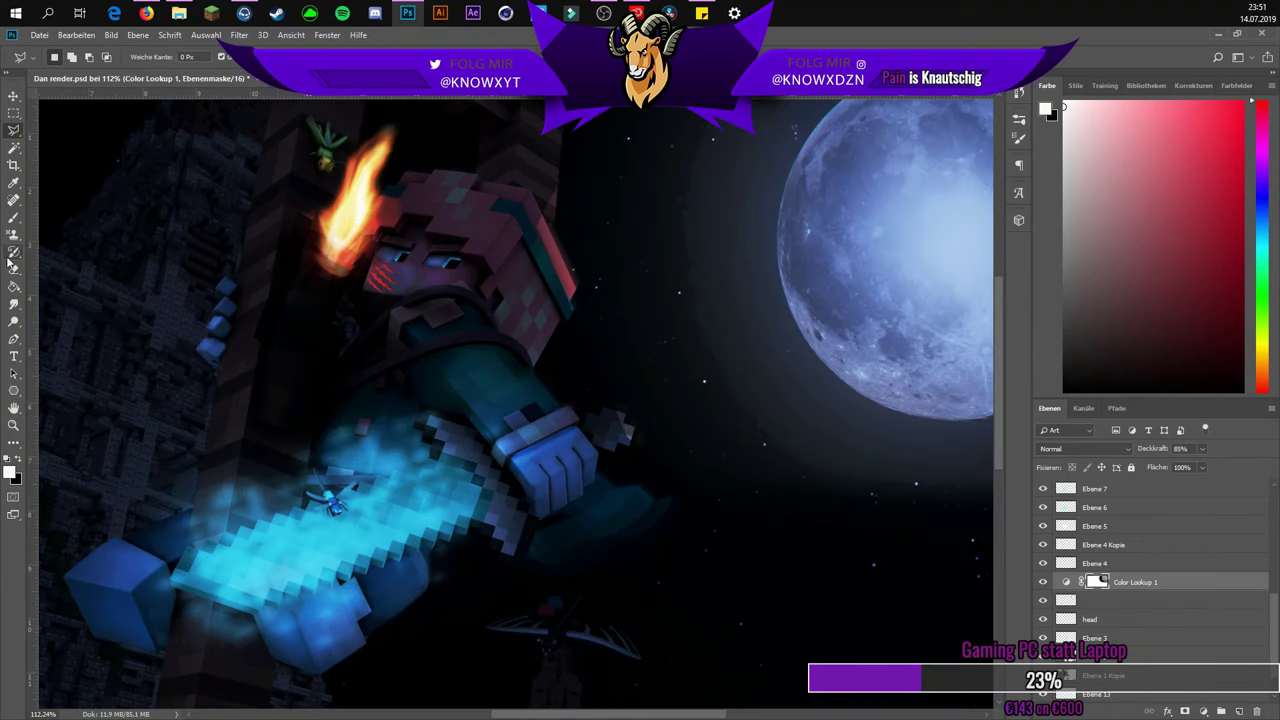
{"action": "key", "text": "bracketleft"}
{"action": "key", "text": "bracketleft"}
{"action": "key", "text": "bracketleft"}
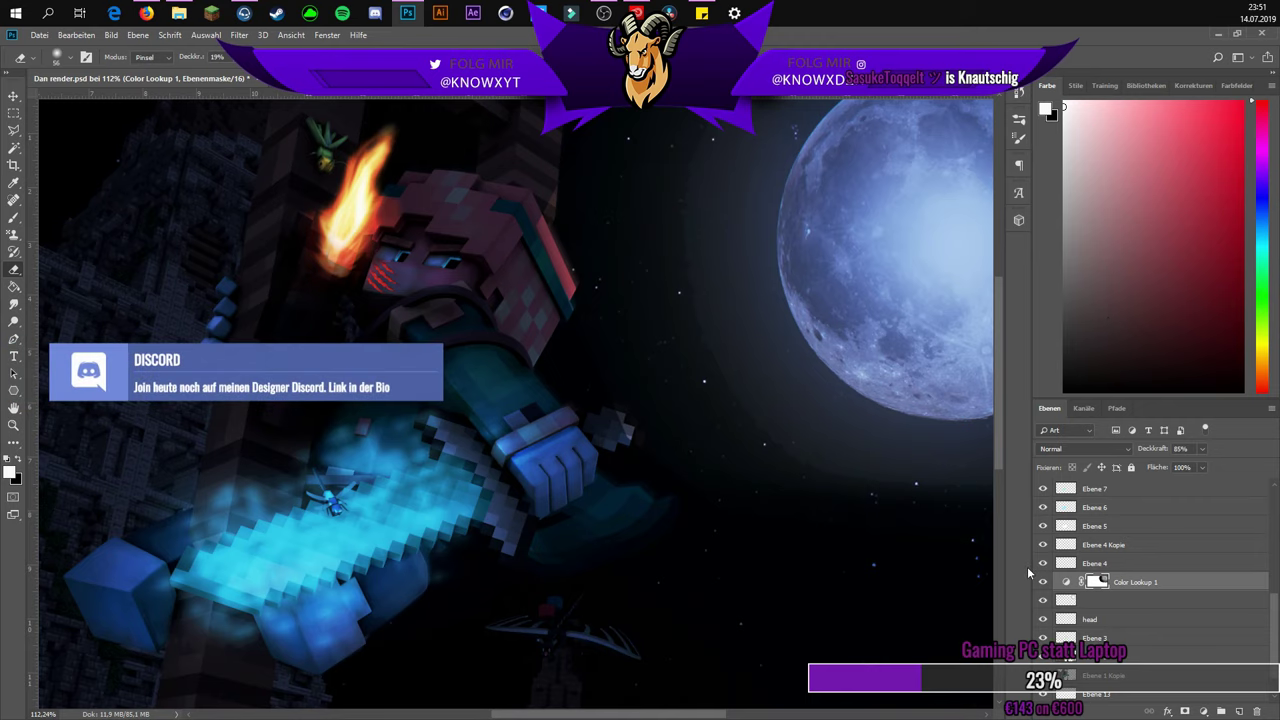
{"action": "key", "text": "ctrl+shift+d"}
- Enlarge the TeamSpeak window and open the design channel's context menu
{"action": "key", "text": "alt+Tab"}
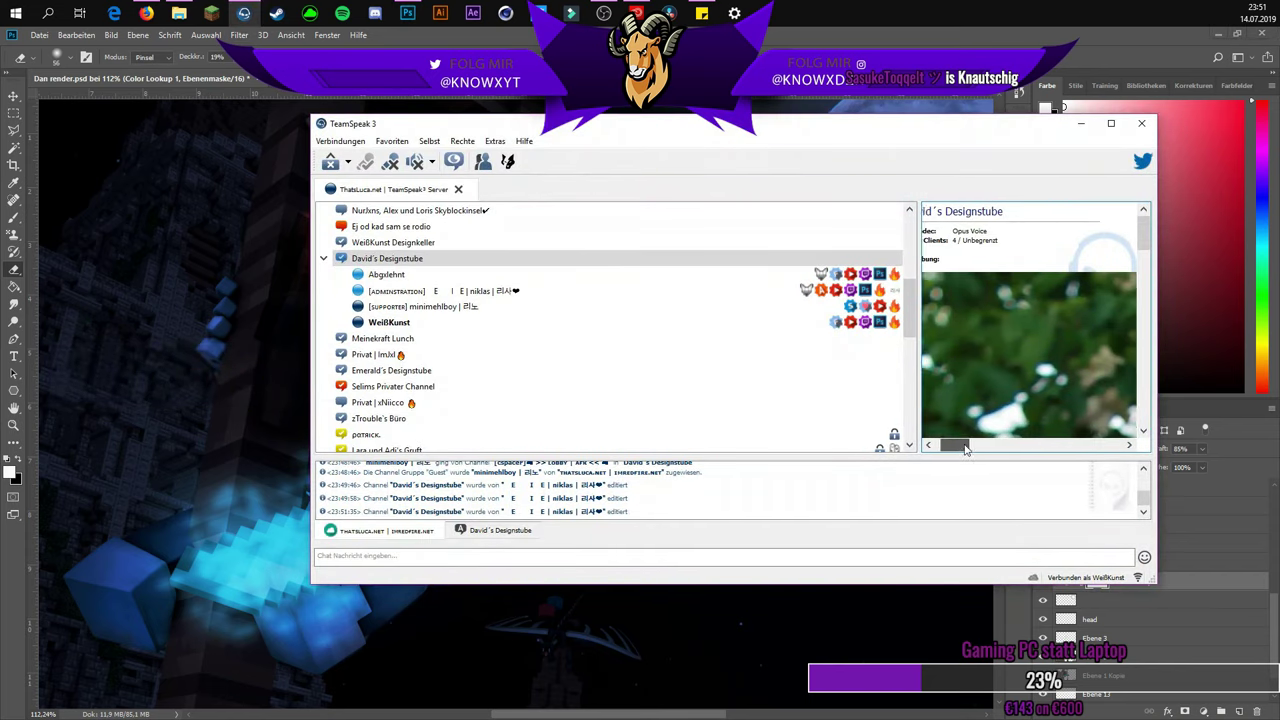
{"action": "left_click_drag", "start_coordinate": [966, 449], "coordinate": [1016, 443]}
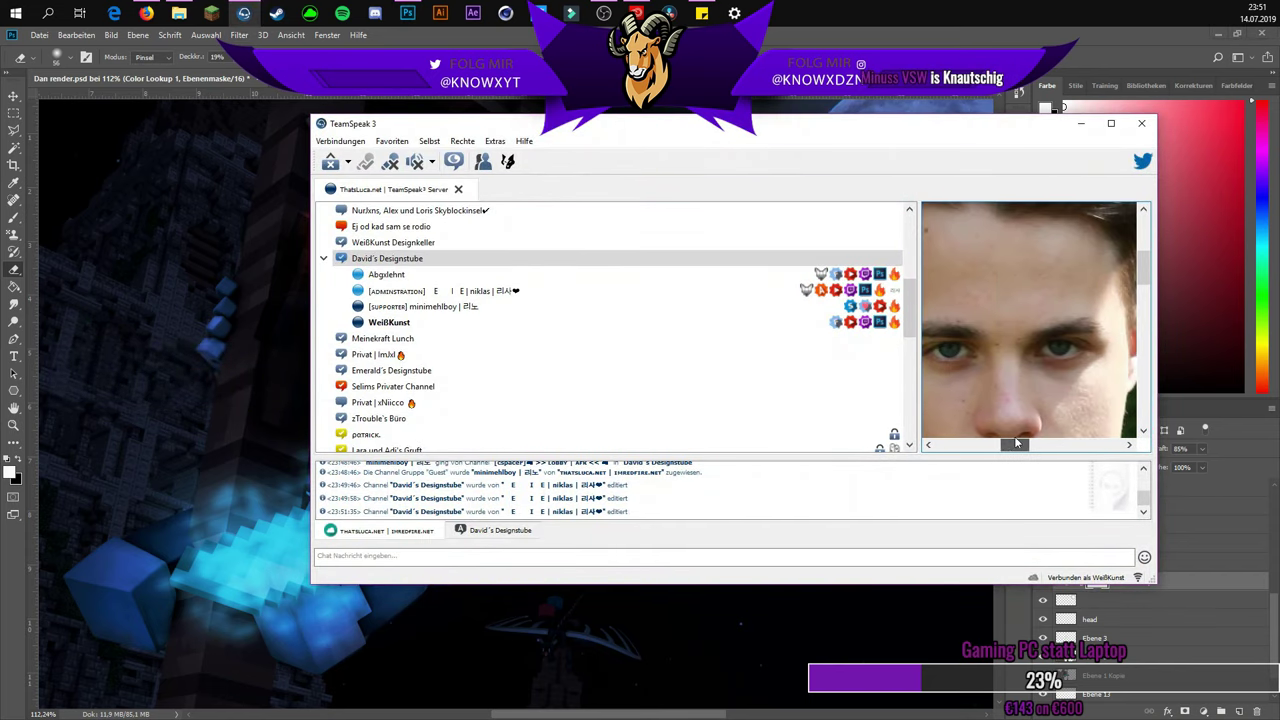
{"action": "mouse_move", "coordinate": [1153, 587]}
{"action": "left_mouse_down"}
{"action": "mouse_move", "coordinate": [1275, 650]}
{"action": "mouse_move", "coordinate": [1275, 670]}
{"action": "mouse_move", "coordinate": [1085, 660]}
{"action": "left_mouse_up"}
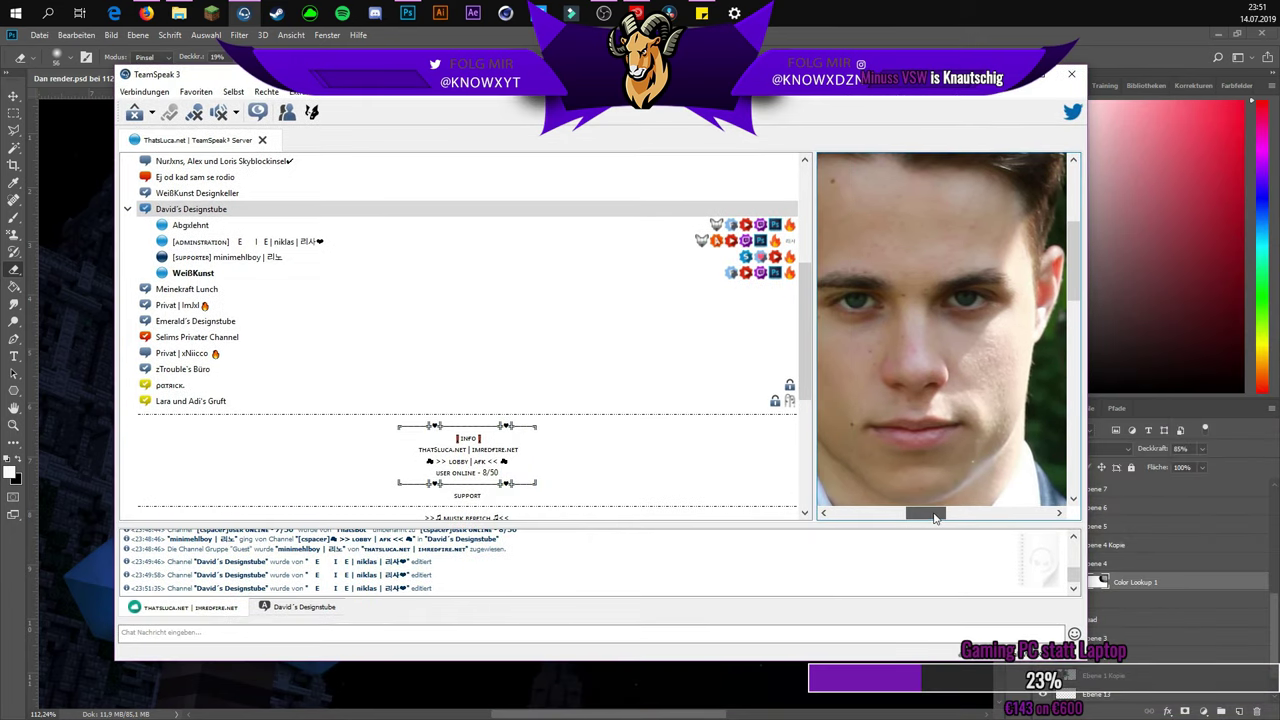
{"action": "scroll", "coordinate": [1062, 255], "scroll_direction": "up", "scroll_amount": 1}
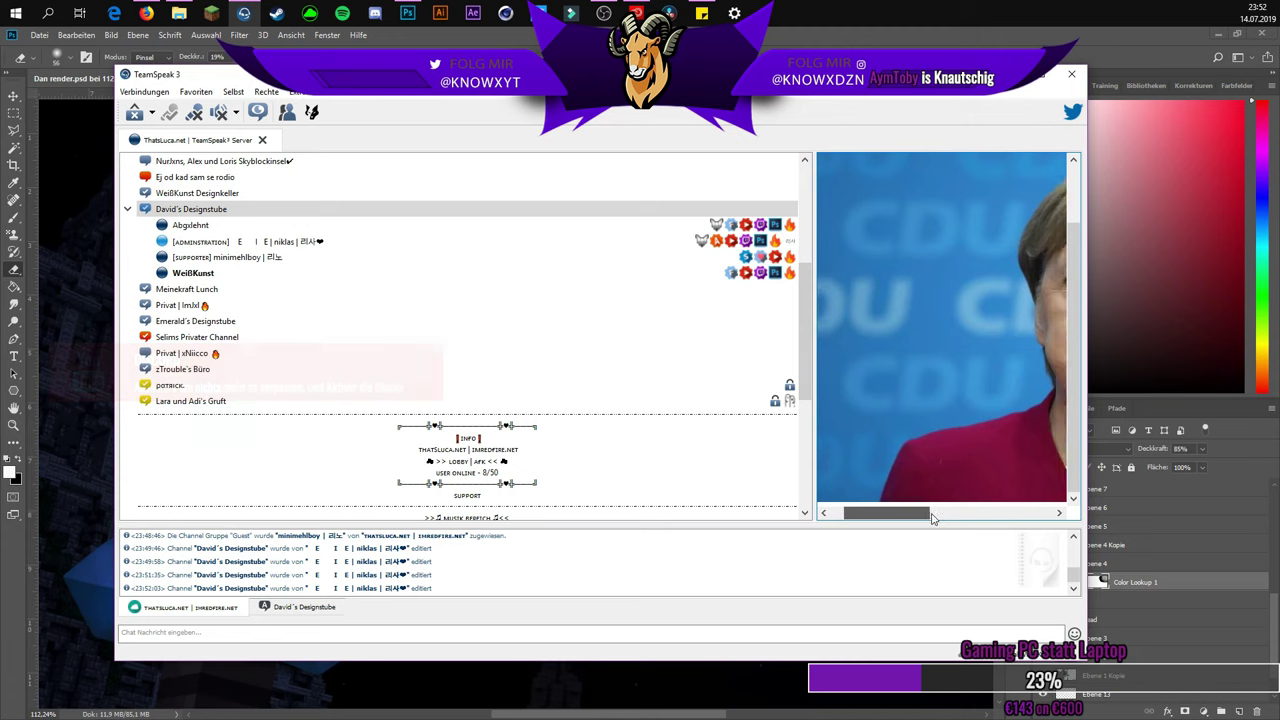
{"action": "right_click", "coordinate": [995, 511]}
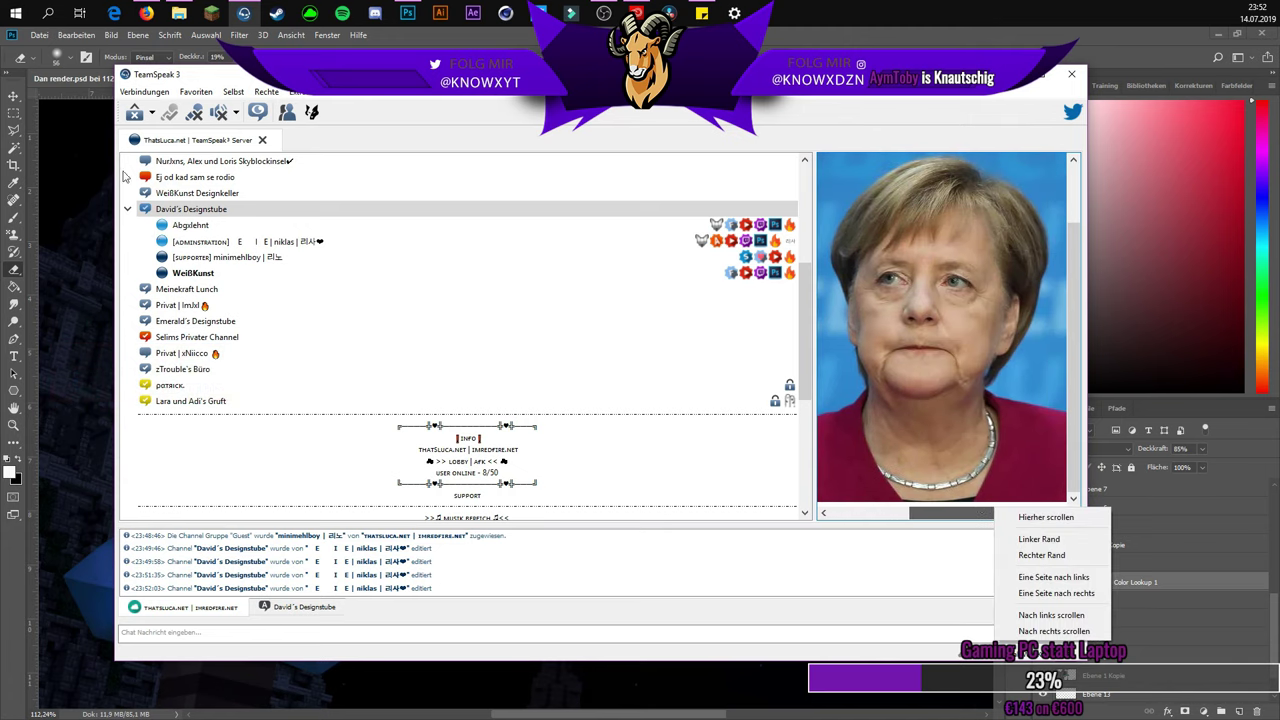
{"action": "left_click", "coordinate": [200, 226]}
{"action": "right_click", "coordinate": [205, 211]}
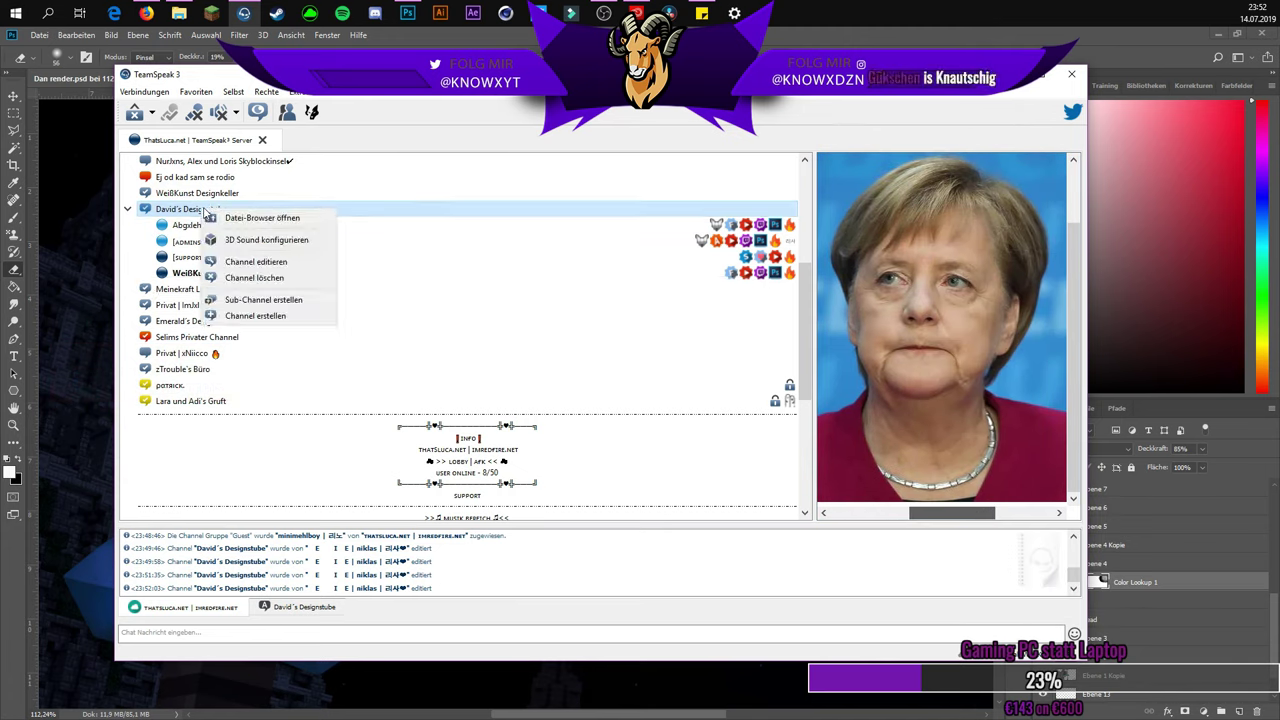